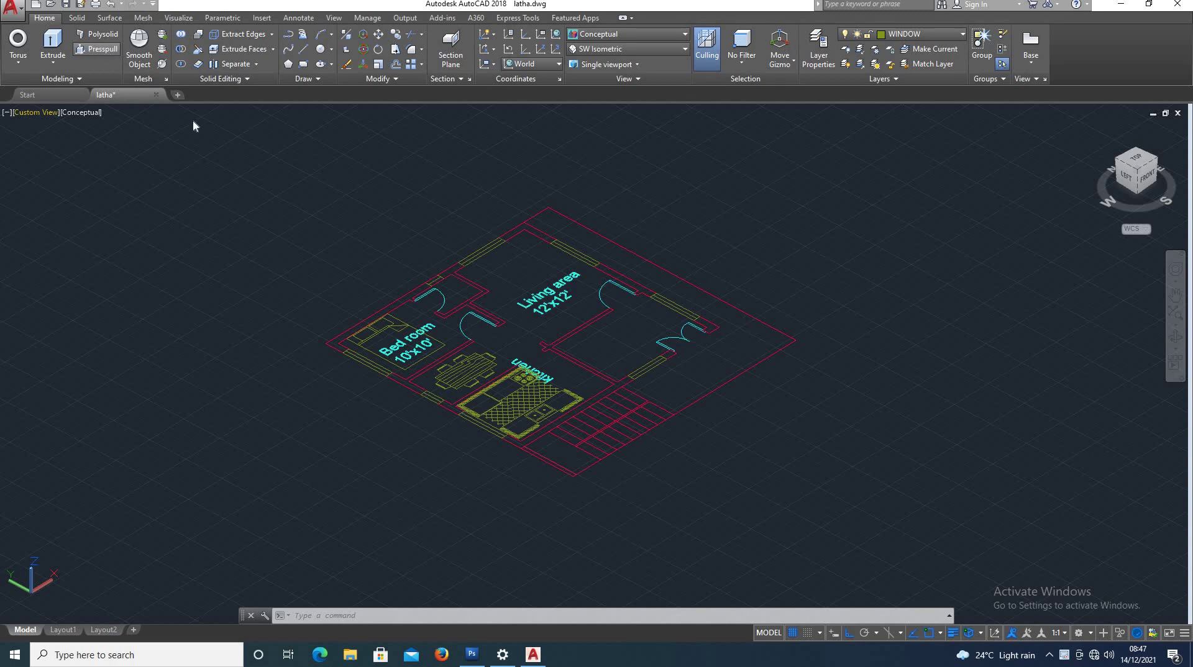
Zoom in and pan the latha.dwg floor plan down-left until it fills the viewport
{"action": "scroll", "coordinate": [330, 330], "scroll_direction": "up", "scroll_amount": 2}
{"action": "scroll", "coordinate": [329, 336], "scroll_direction": "down", "scroll_amount": 6}
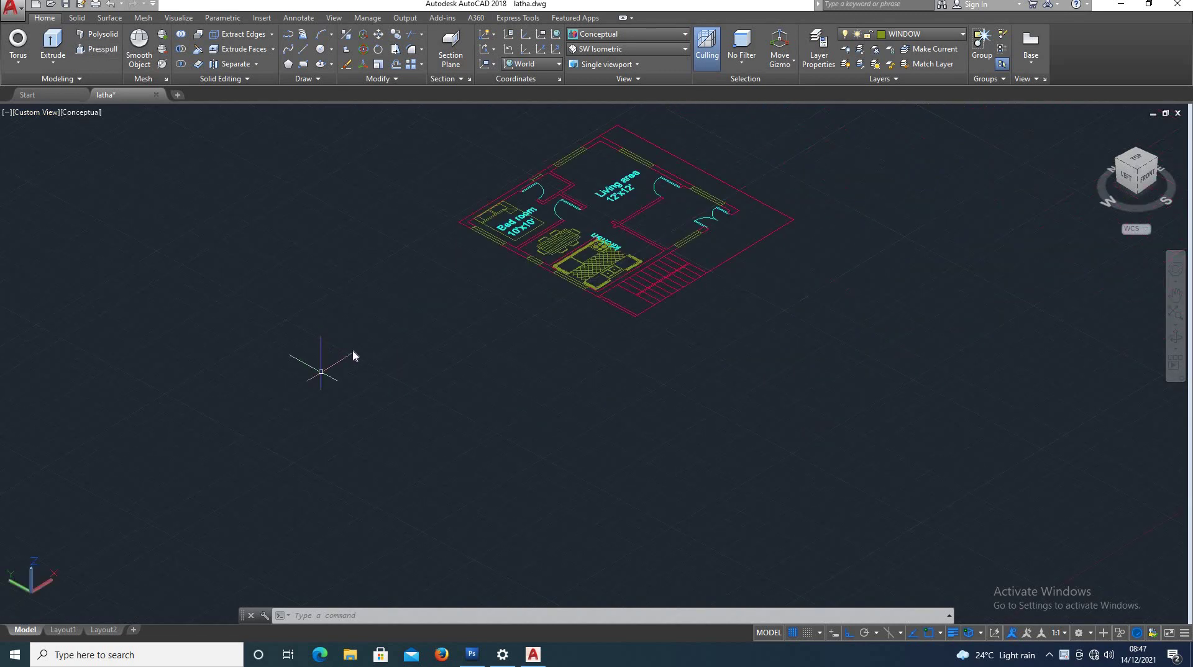
{"action": "scroll", "coordinate": [413, 296], "scroll_direction": "up", "scroll_amount": 6}
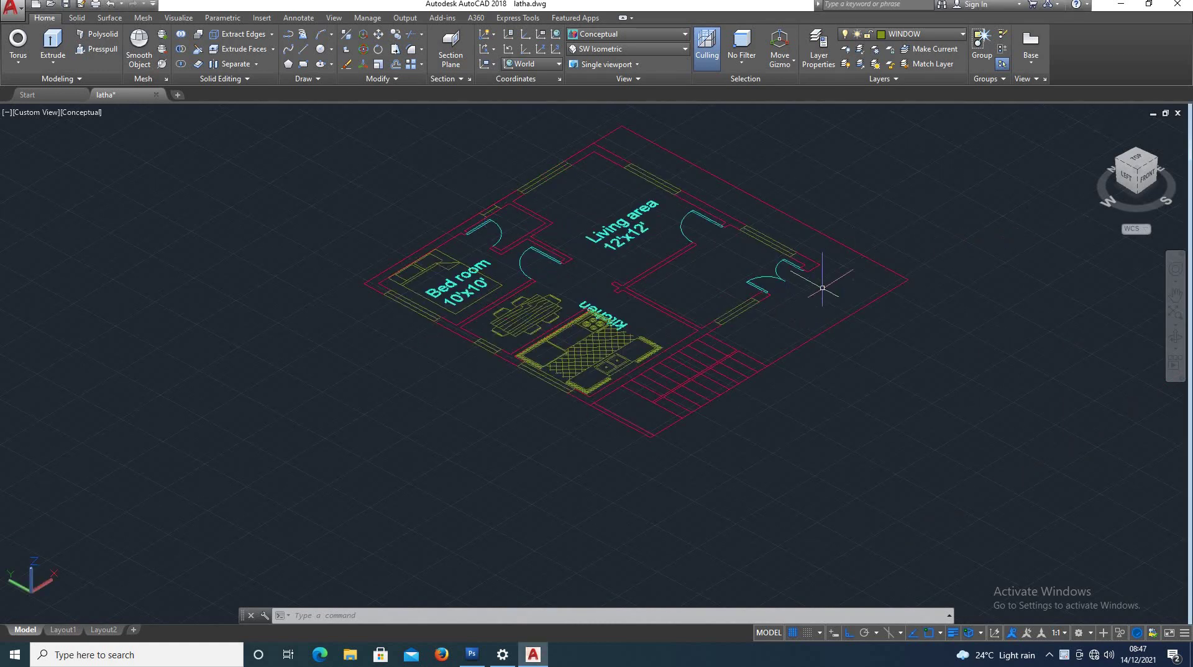
{"action": "middle_click_drag", "start_coordinate": [820, 281], "coordinate": [771, 371]}
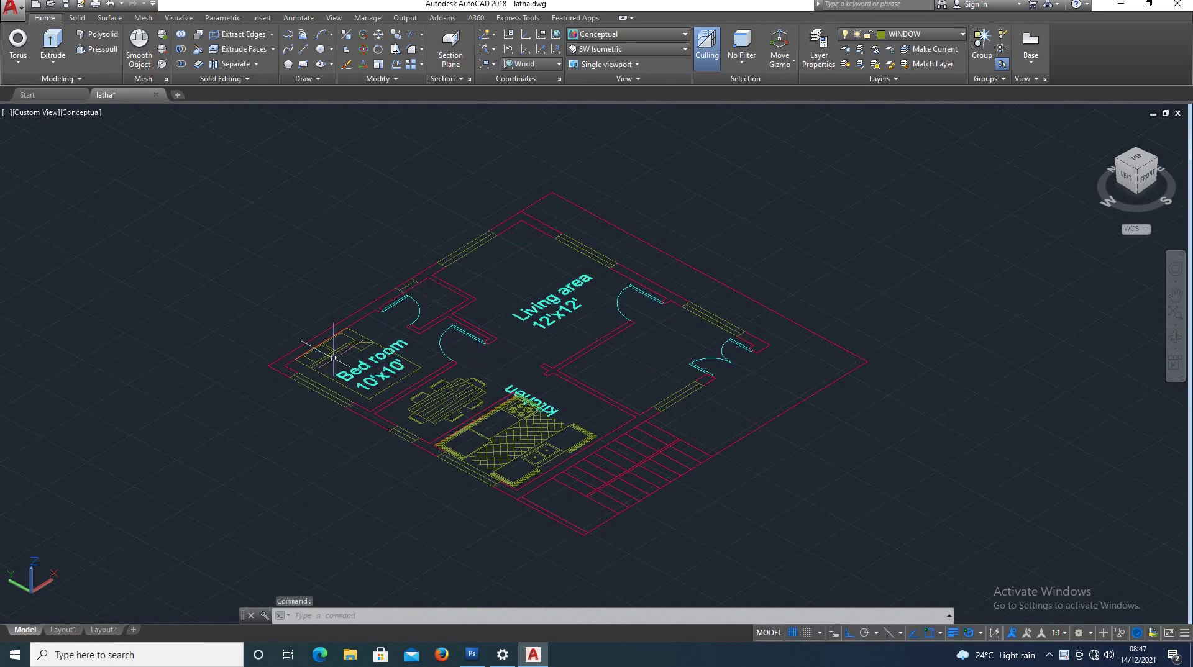
{"action": "scroll", "coordinate": [333, 348], "scroll_direction": "up", "scroll_amount": 2}
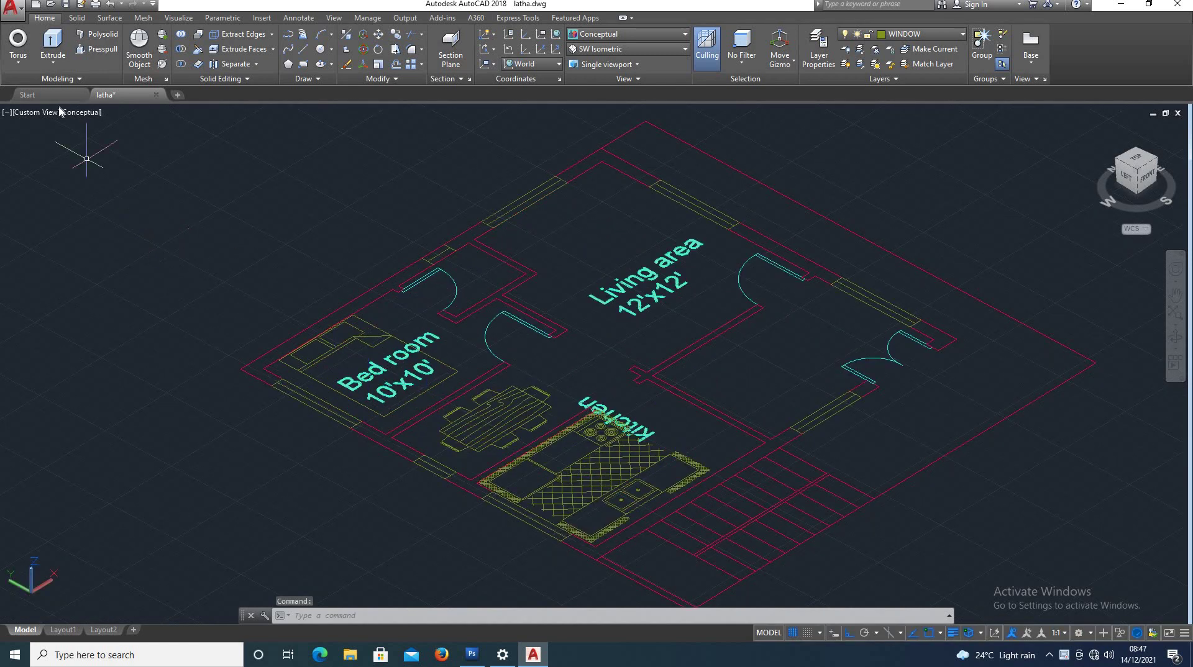
Presspull the bedroom wall and kitchen wall outlines up 10' each
{"action": "left_click", "coordinate": [99, 50]}
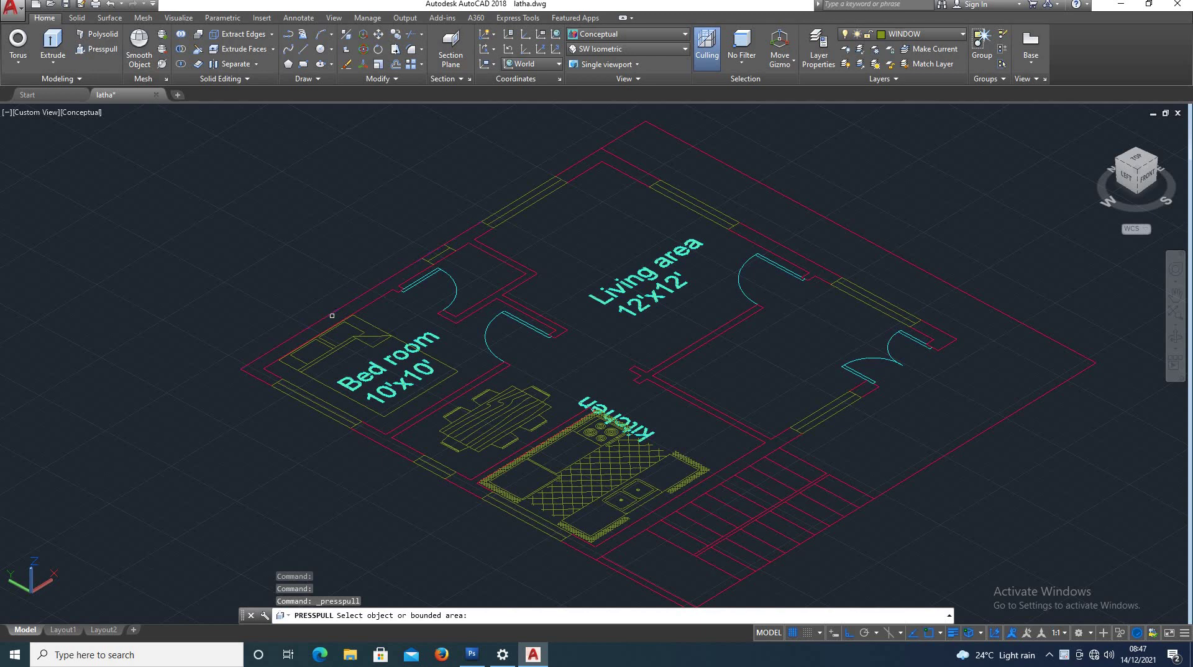
{"action": "left_click", "coordinate": [271, 359]}
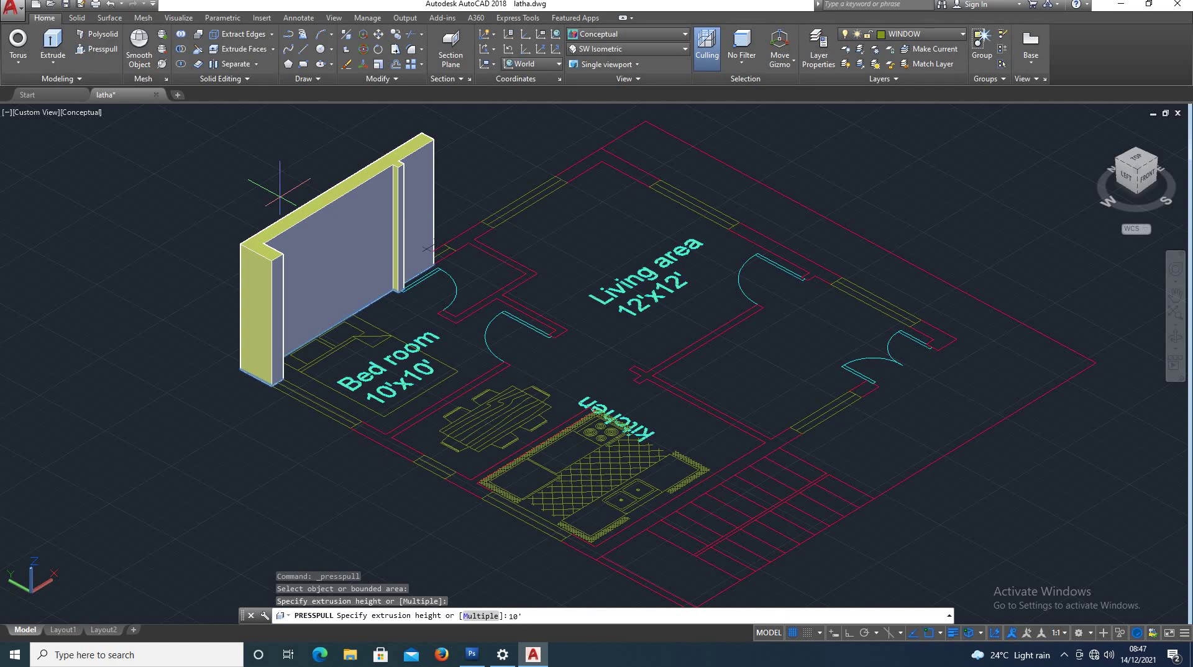
{"action": "key", "text": "Return"}
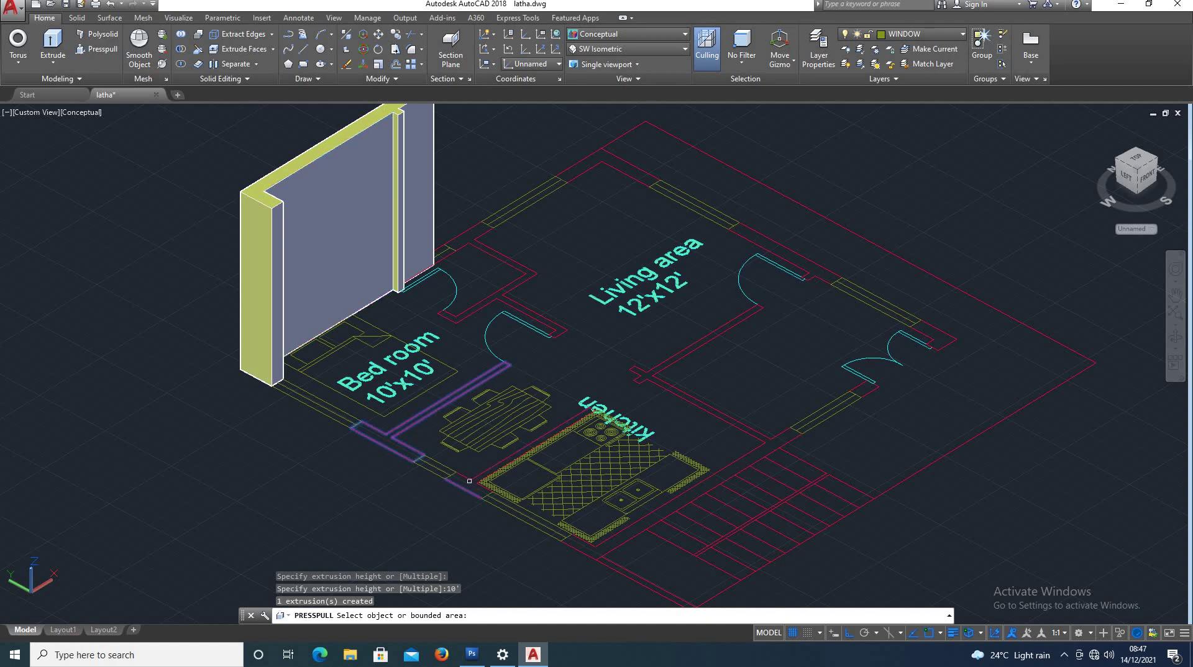
{"action": "scroll", "coordinate": [469, 481], "scroll_direction": "up", "scroll_amount": 3}
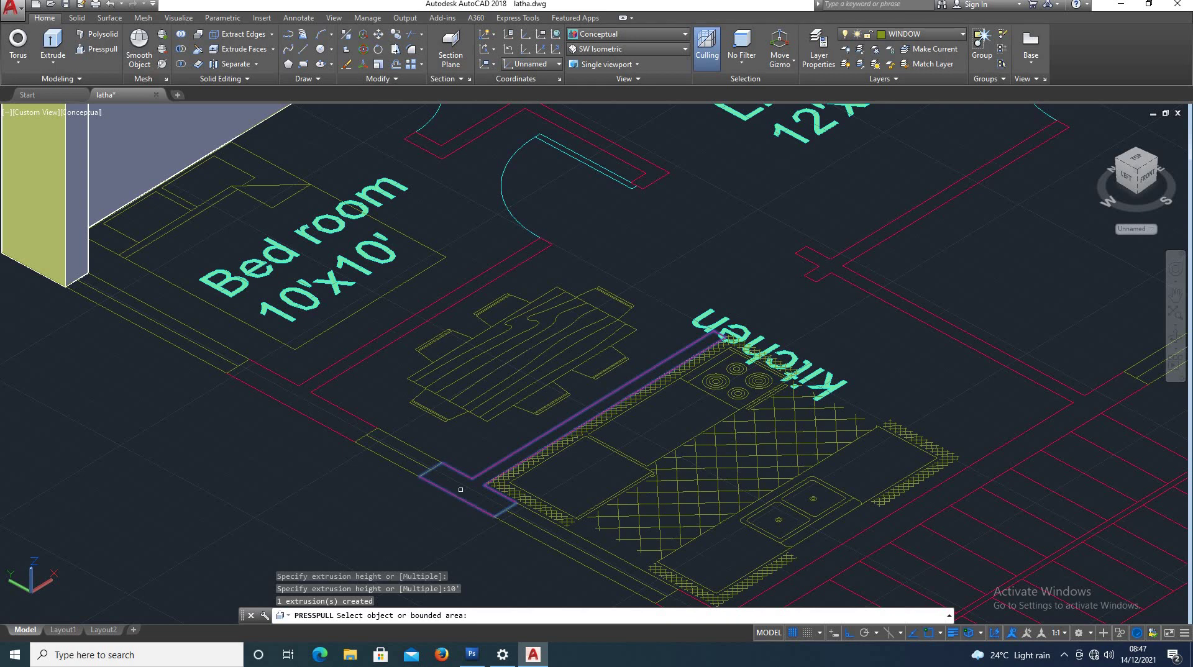
{"action": "left_click", "coordinate": [472, 480]}
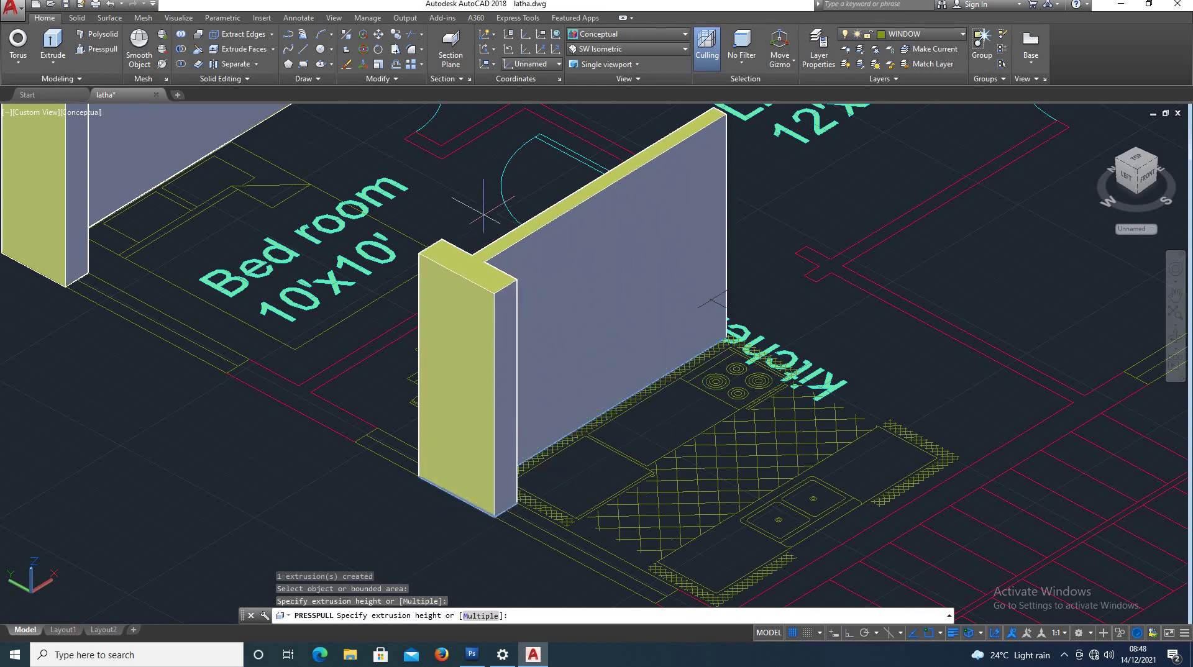
{"action": "type", "text": "10'"}
{"action": "key", "text": "Return"}
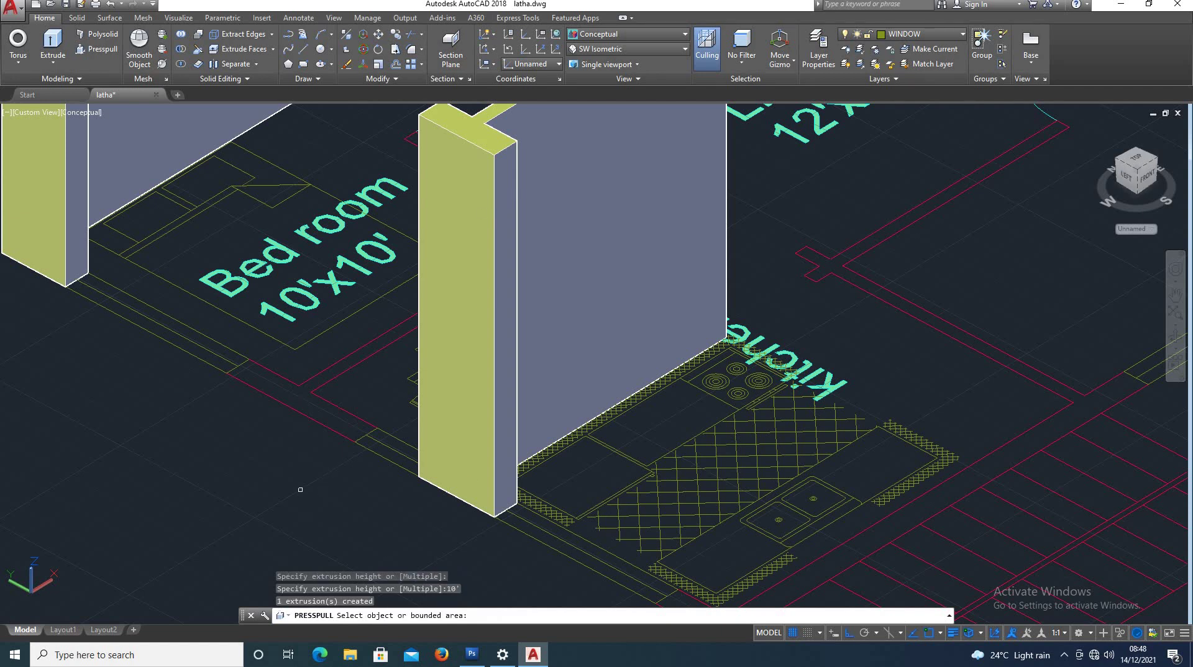
{"action": "key", "text": "Return"}
Switch the drawing to the Top view
{"action": "scroll", "coordinate": [528, 388], "scroll_direction": "down", "scroll_amount": 2}
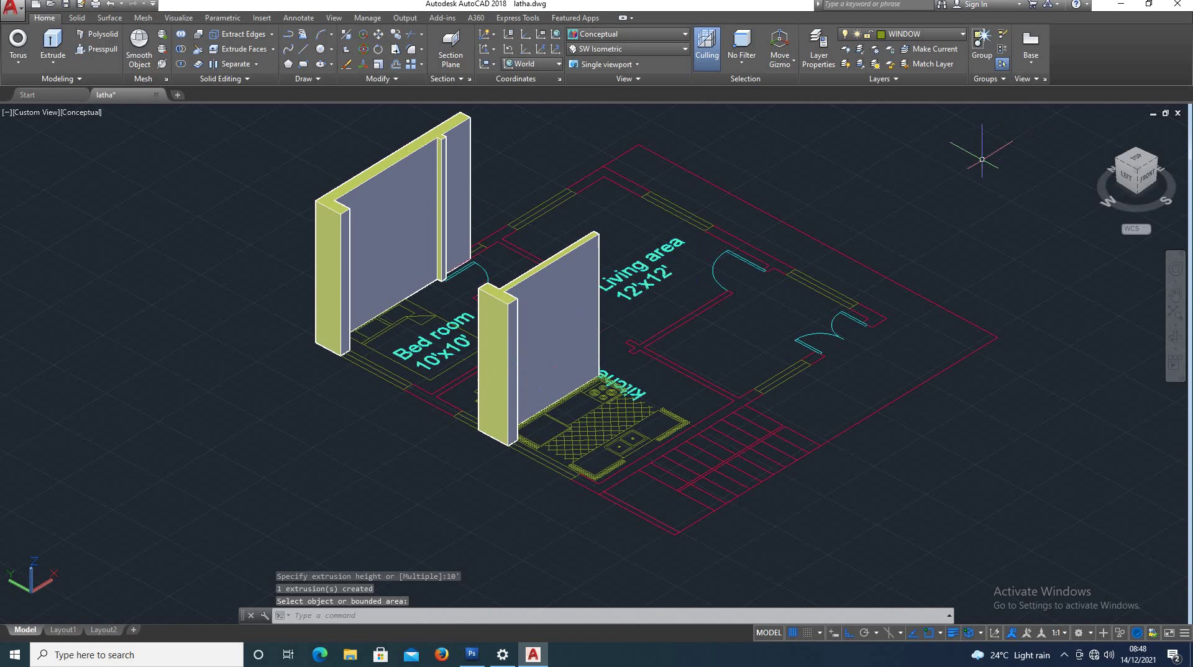
{"action": "left_click", "coordinate": [616, 48]}
{"action": "left_click", "coordinate": [602, 61]}
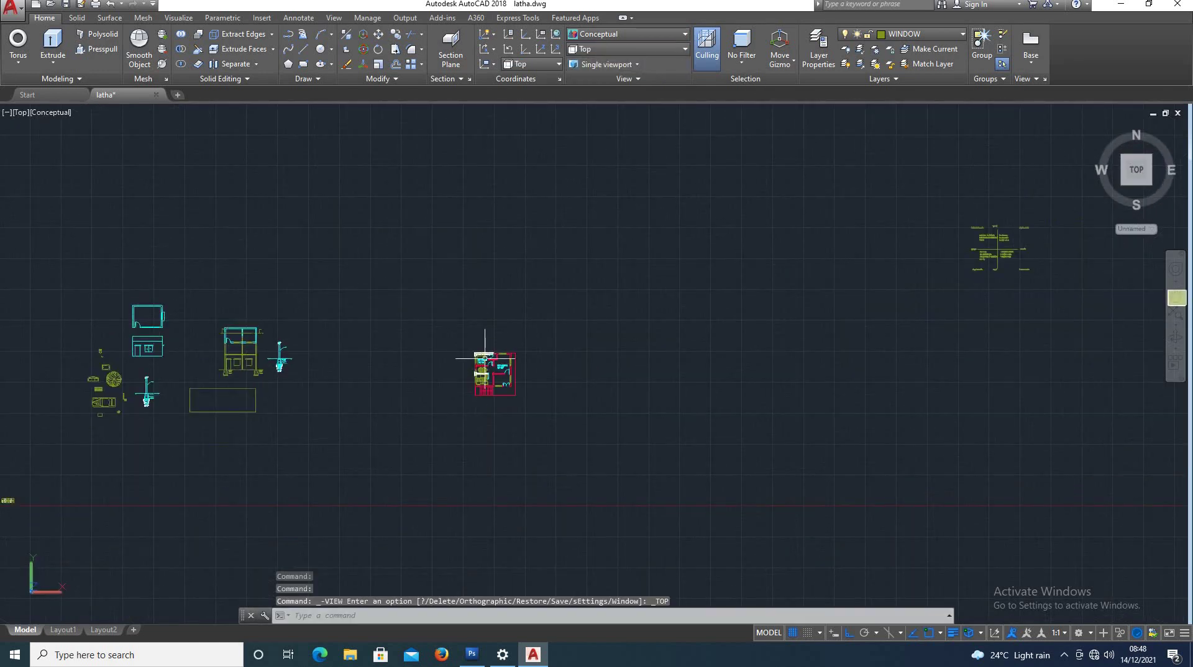
{"action": "scroll", "coordinate": [485, 359], "scroll_direction": "up", "scroll_amount": 10}
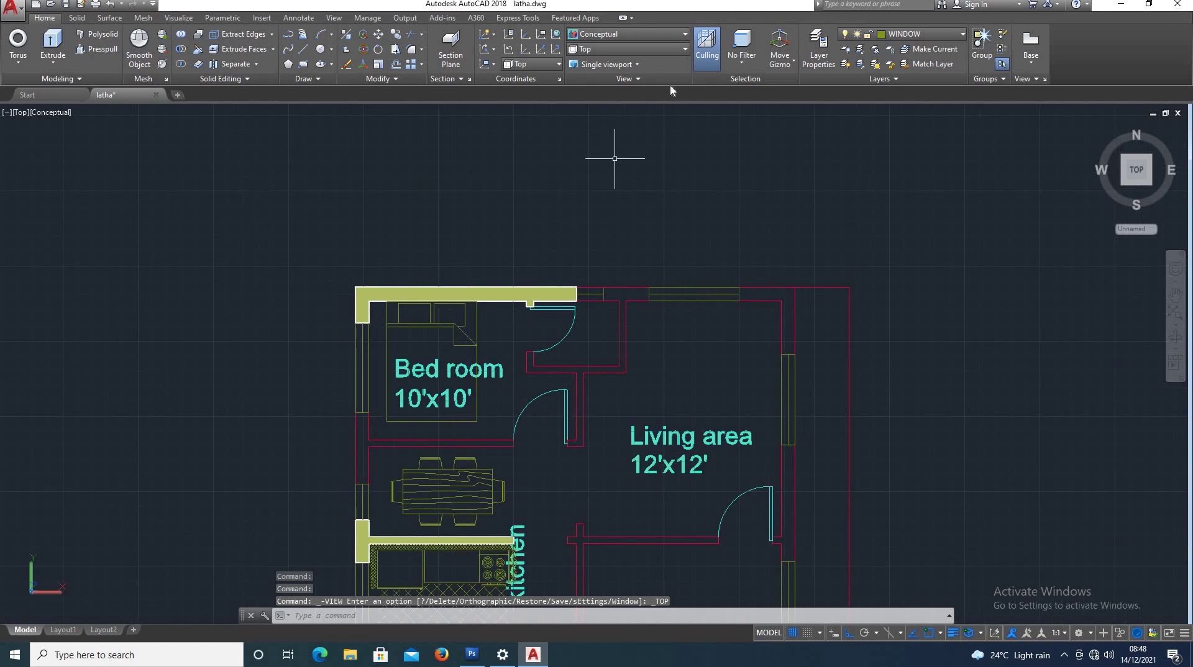
{"action": "left_click", "coordinate": [646, 34]}
{"action": "left_click", "coordinate": [600, 59]}
{"action": "left_click", "coordinate": [615, 37]}
{"action": "left_click", "coordinate": [646, 62]}
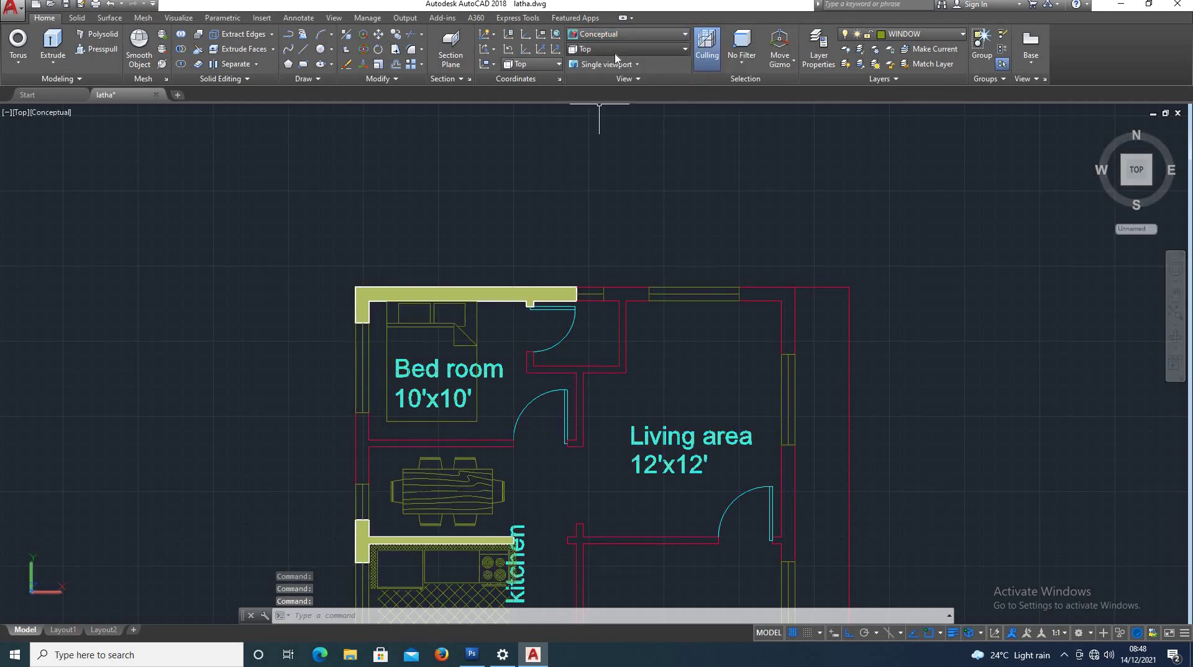
{"action": "left_click", "coordinate": [625, 49]}
{"action": "left_click", "coordinate": [597, 137]}
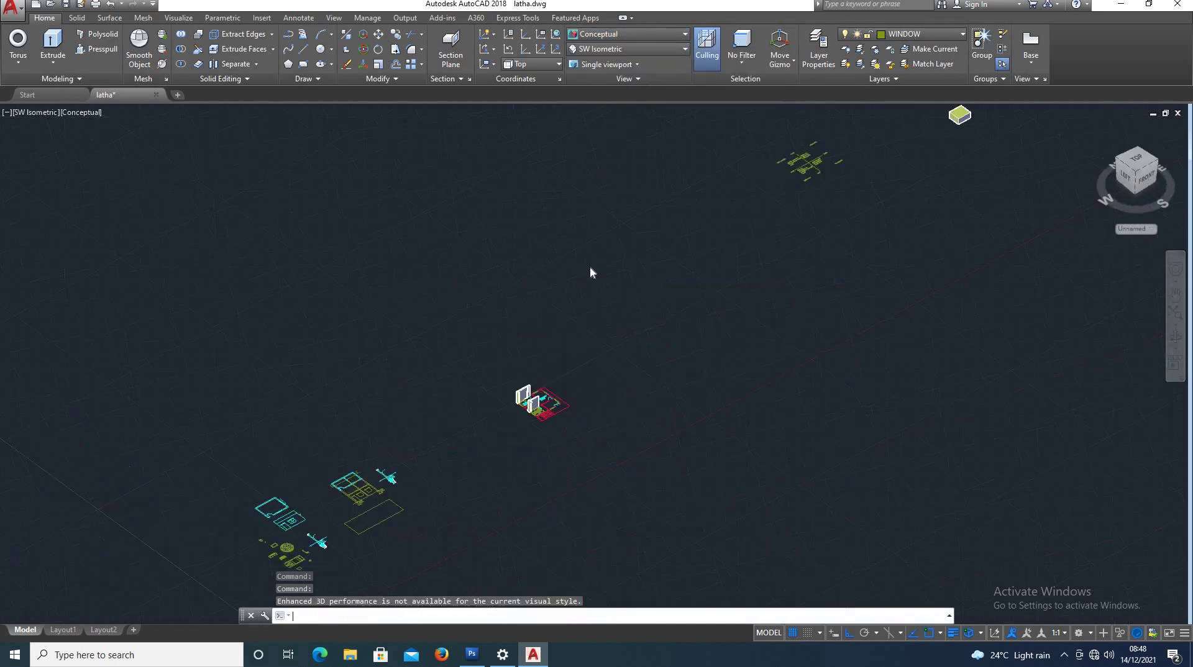
Presspull the wall beside the bedroom door and the L-shaped corner wall to 10'
{"action": "scroll", "coordinate": [494, 429], "scroll_direction": "up", "scroll_amount": 9}
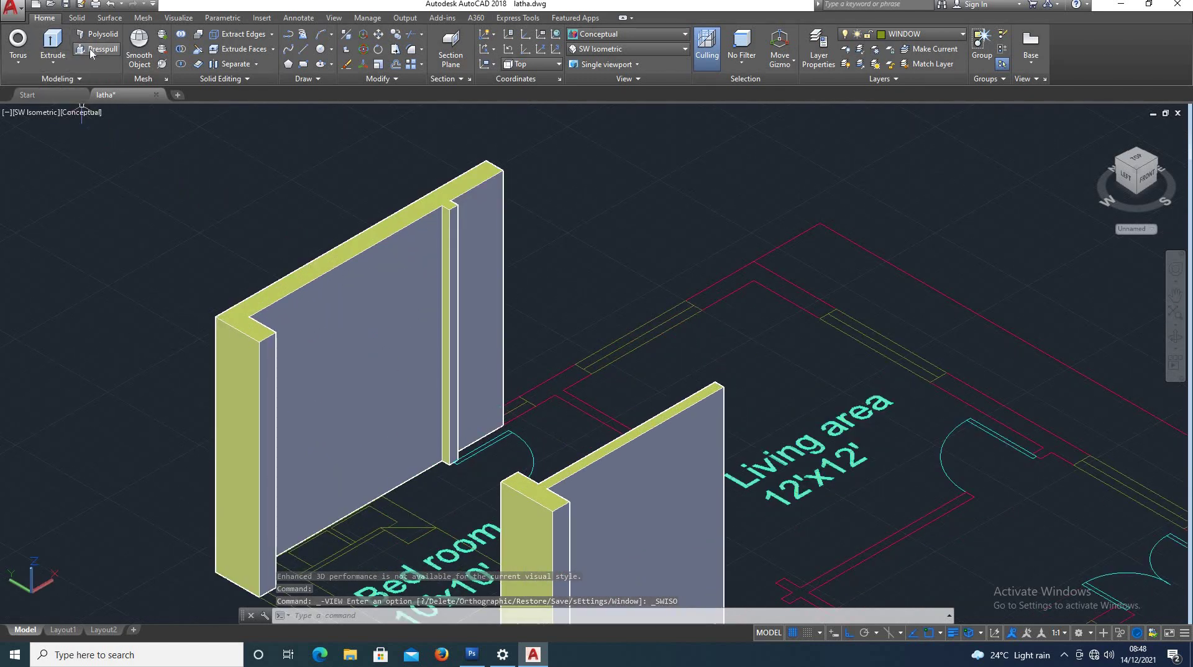
{"action": "left_click", "coordinate": [546, 391]}
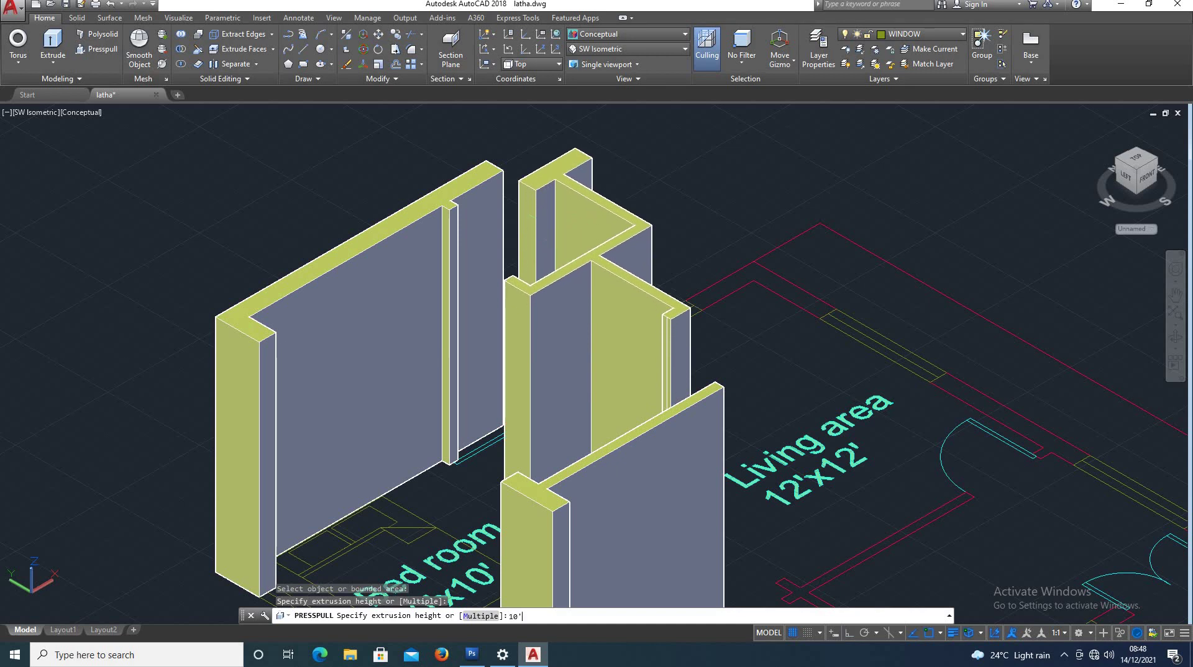
{"action": "type", "text": "10'"}
{"action": "key", "text": "Return"}
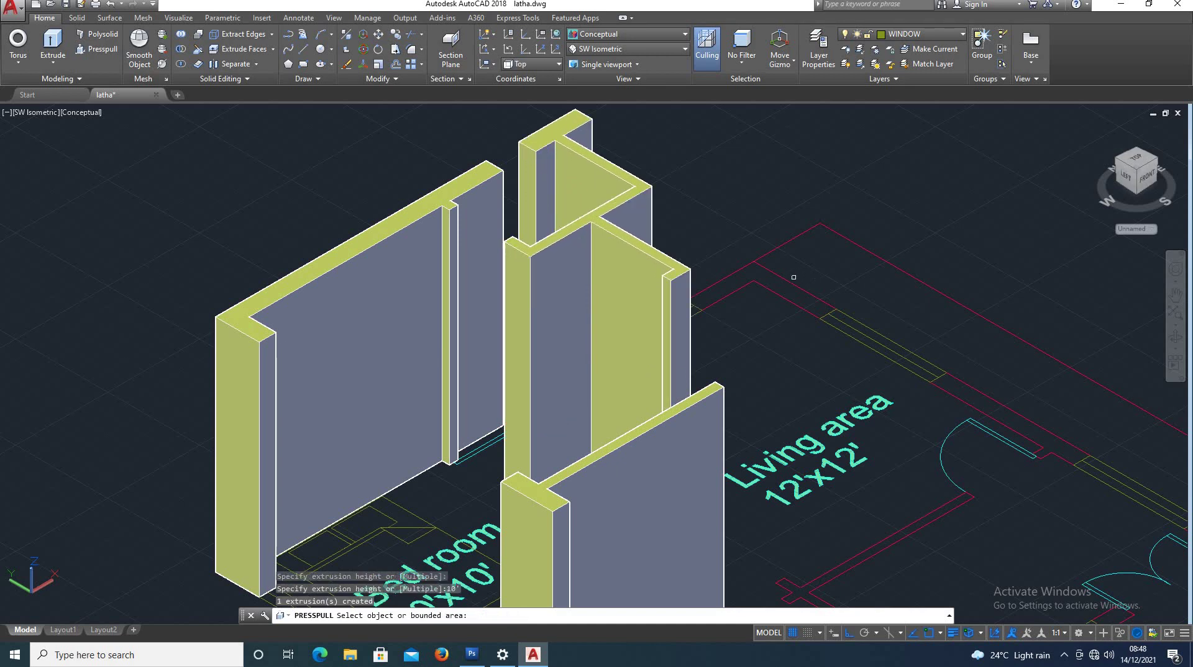
{"action": "left_click", "coordinate": [767, 276]}
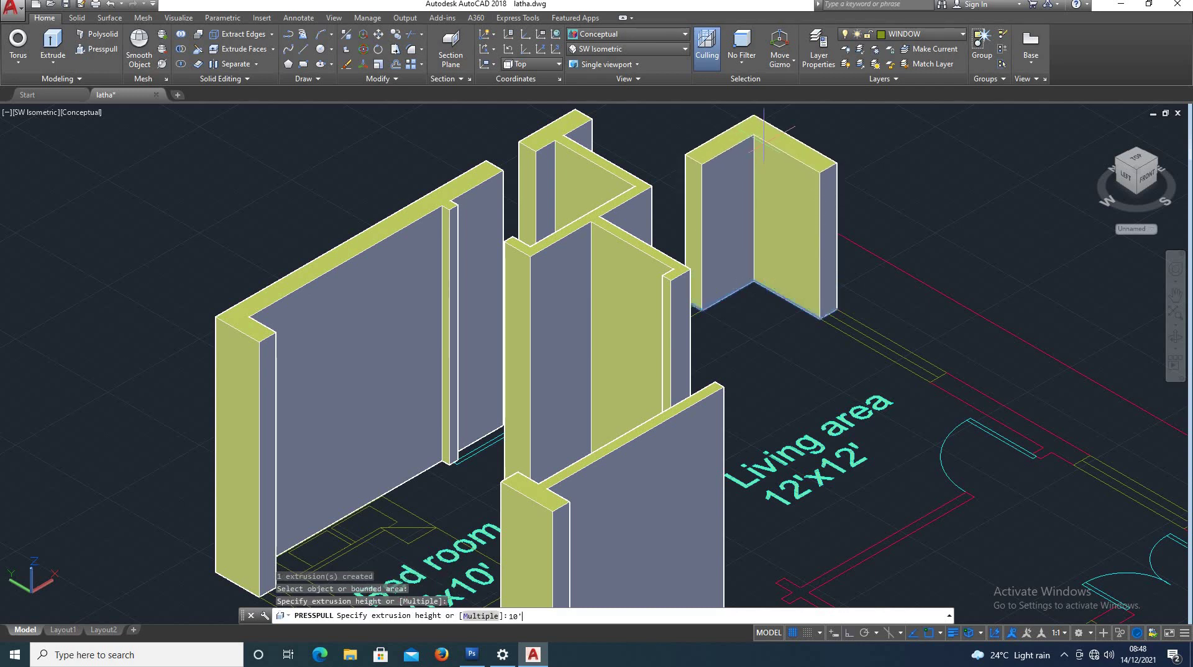
{"action": "key", "text": "Return"}
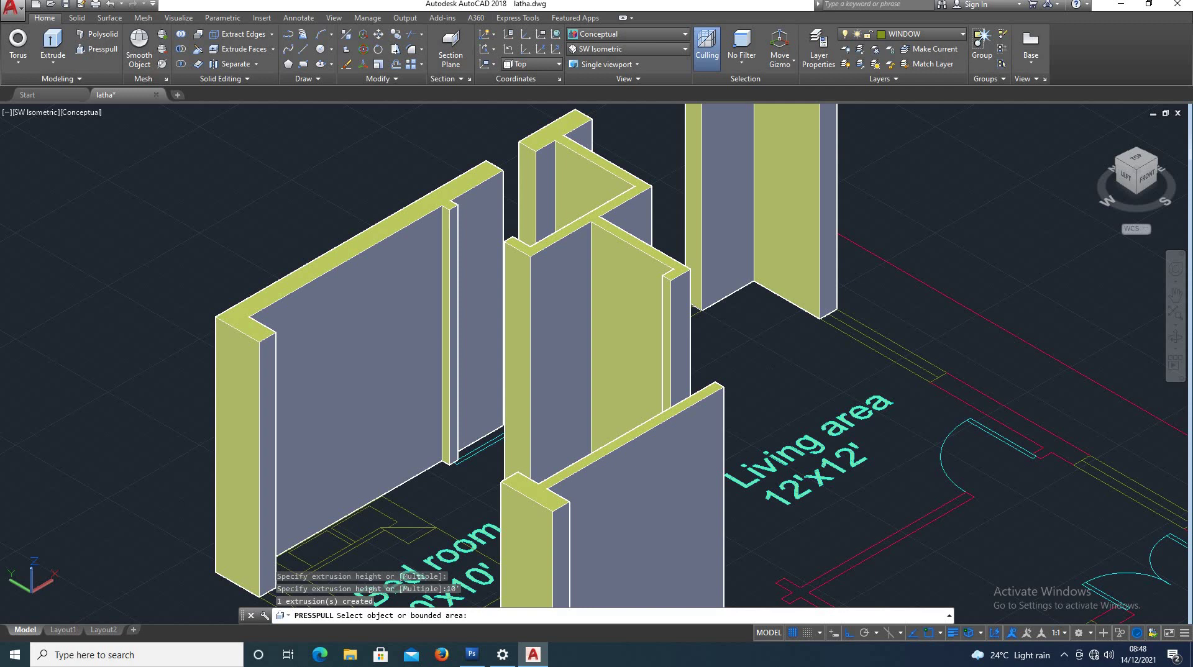
Set the visual style to 2D Wireframe
{"action": "scroll", "coordinate": [742, 380], "scroll_direction": "down", "scroll_amount": 5}
{"action": "scroll", "coordinate": [752, 361], "scroll_direction": "up", "scroll_amount": 2}
{"action": "left_click", "coordinate": [625, 34]}
{"action": "left_click", "coordinate": [624, 34]}
Show the plan from the Top view with Conceptual shading
{"action": "left_click", "coordinate": [596, 49]}
{"action": "scroll", "coordinate": [594, 74], "scroll_direction": "up", "scroll_amount": 1}
{"action": "left_click", "coordinate": [593, 58]}
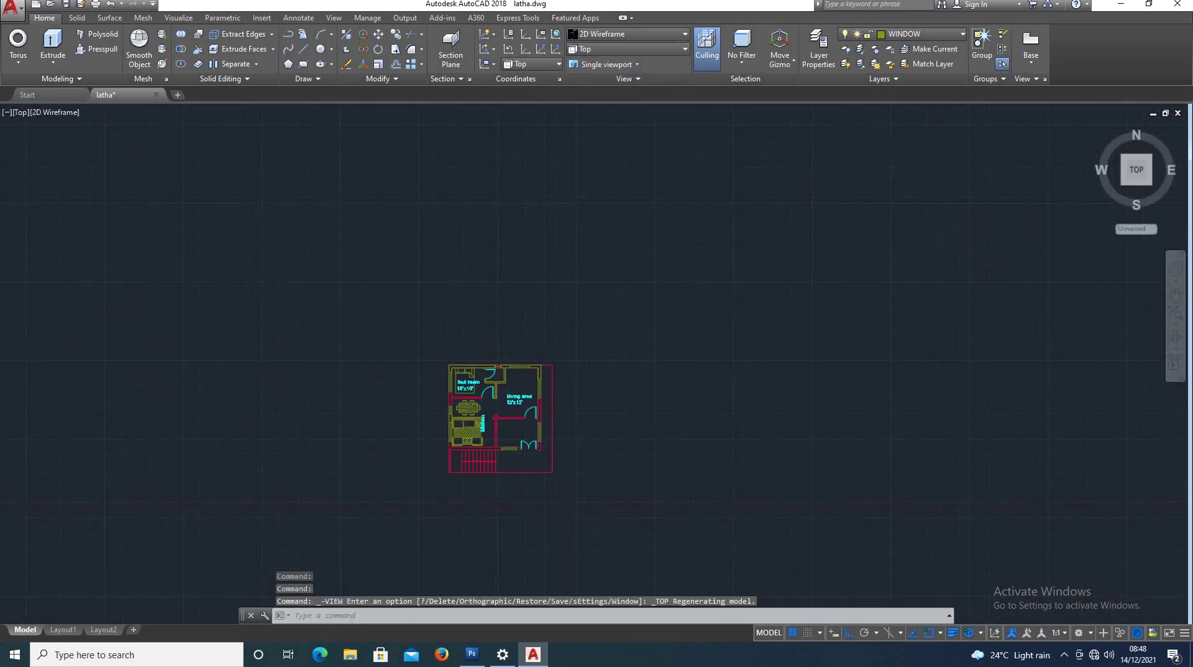
{"action": "scroll", "coordinate": [437, 442], "scroll_direction": "up", "scroll_amount": 10}
{"action": "scroll", "coordinate": [437, 442], "scroll_direction": "down", "scroll_amount": 4}
{"action": "scroll", "coordinate": [437, 442], "scroll_direction": "up", "scroll_amount": 3}
{"action": "left_click", "coordinate": [654, 34]}
{"action": "left_click", "coordinate": [646, 73]}
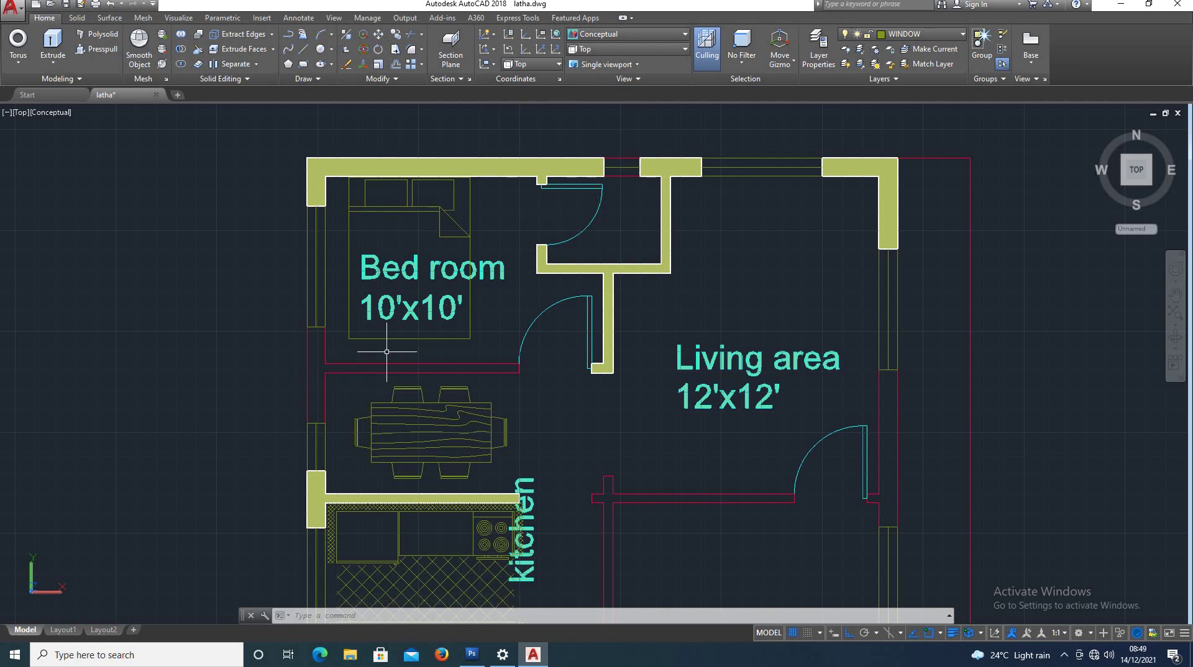
Switch the view to SW Isometric
{"action": "scroll", "coordinate": [493, 413], "scroll_direction": "down", "scroll_amount": 5}
{"action": "scroll", "coordinate": [495, 429], "scroll_direction": "up", "scroll_amount": 7}
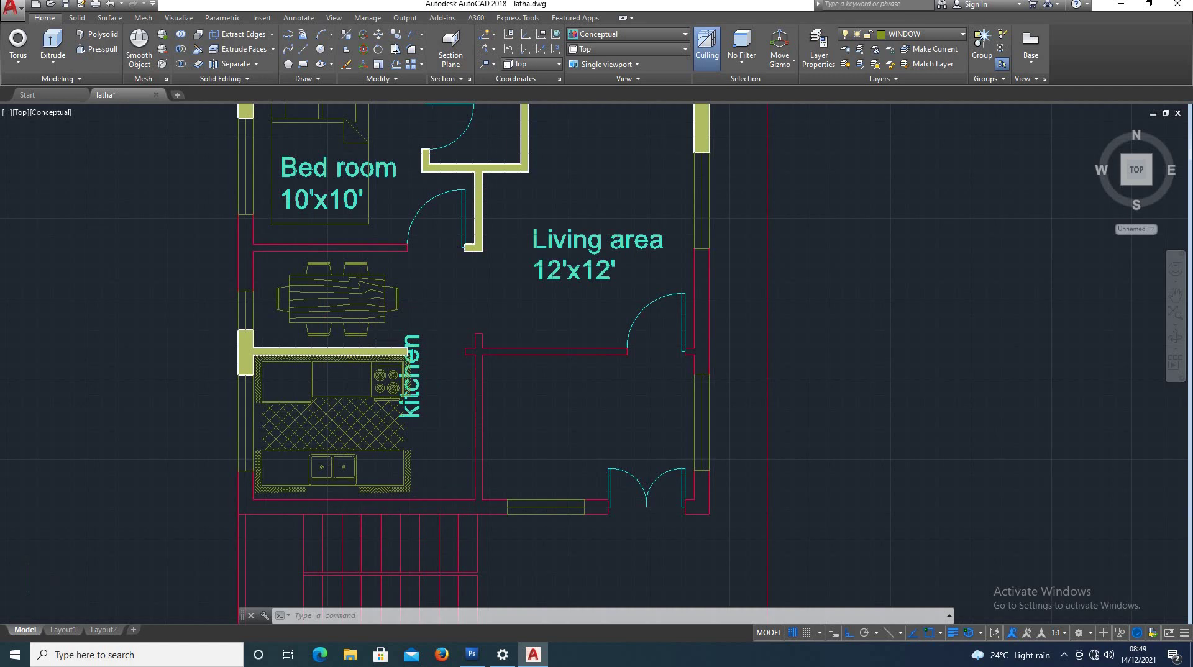
{"action": "scroll", "coordinate": [494, 398], "scroll_direction": "down", "scroll_amount": 4}
{"action": "scroll", "coordinate": [503, 373], "scroll_direction": "up", "scroll_amount": 3}
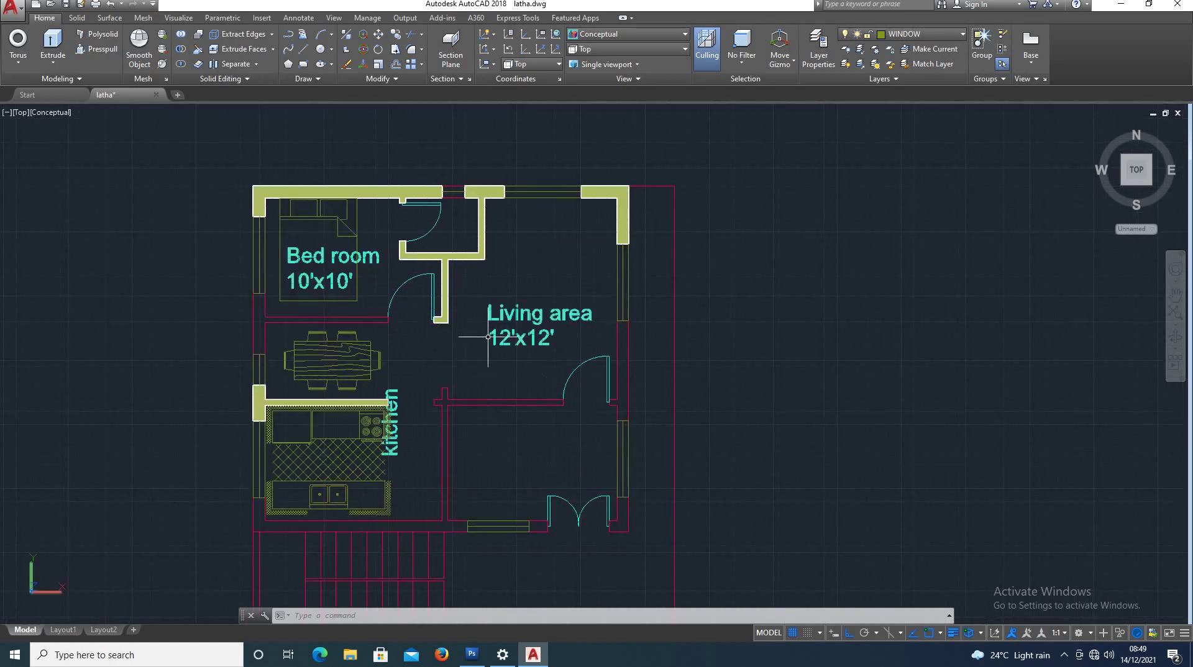
{"action": "left_click", "coordinate": [605, 48]}
{"action": "left_click", "coordinate": [595, 138]}
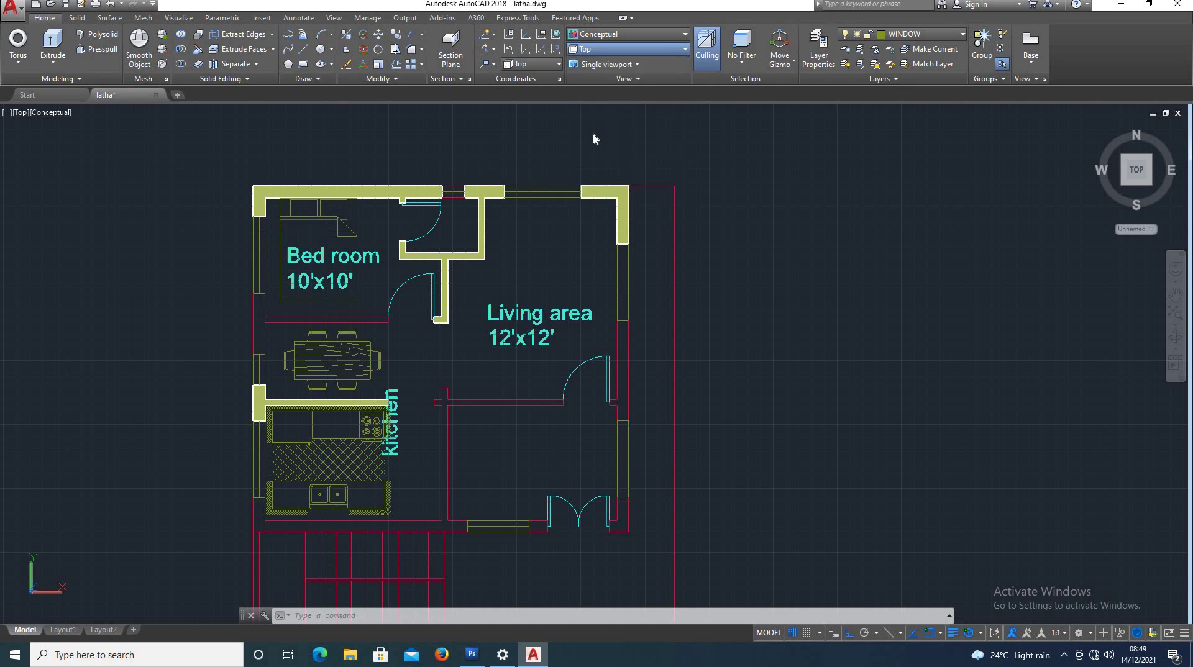
Switch to 2D Wireframe and zoom so the isometric house sits centred in view
{"action": "left_click", "coordinate": [584, 41]}
{"action": "left_click", "coordinate": [591, 54]}
{"action": "scroll", "coordinate": [535, 389], "scroll_direction": "up", "scroll_amount": 5}
{"action": "scroll", "coordinate": [410, 417], "scroll_direction": "up", "scroll_amount": 5}
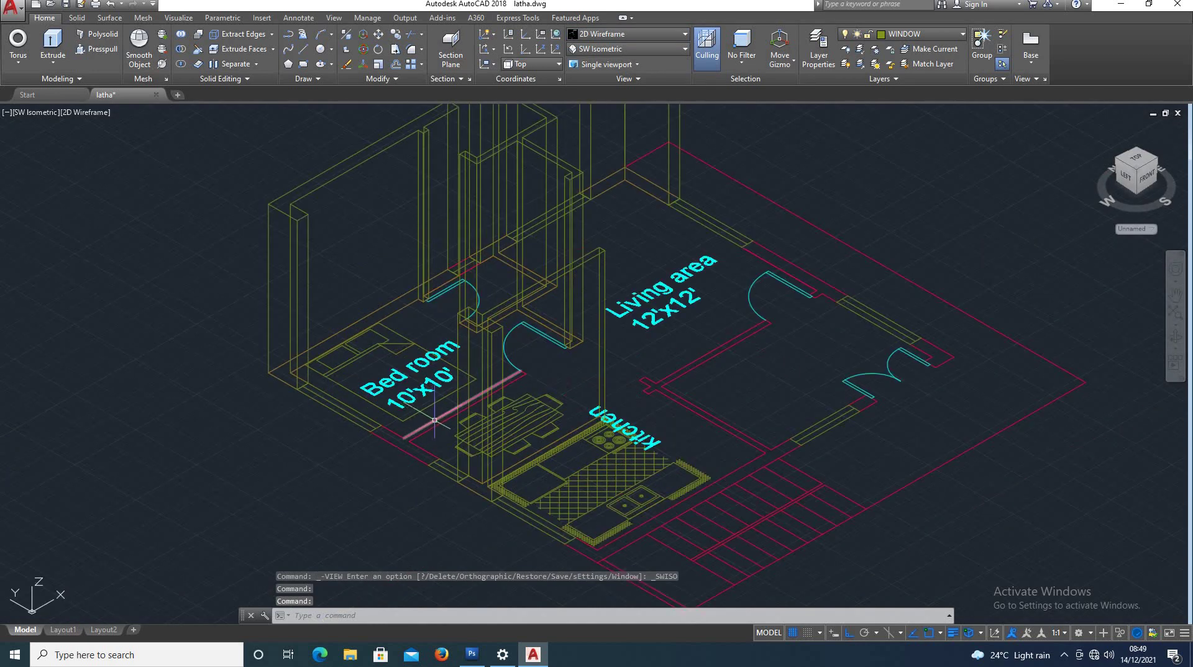
{"action": "scroll", "coordinate": [336, 367], "scroll_direction": "down", "scroll_amount": 1}
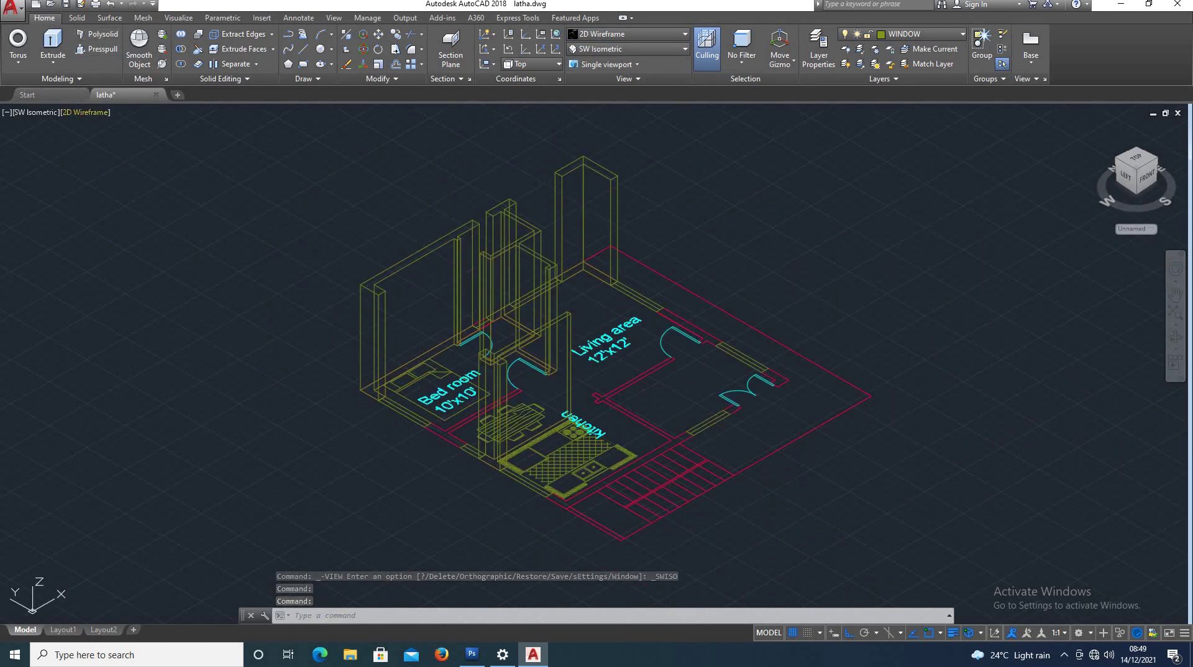
{"action": "scroll", "coordinate": [435, 320], "scroll_direction": "down", "scroll_amount": 2}
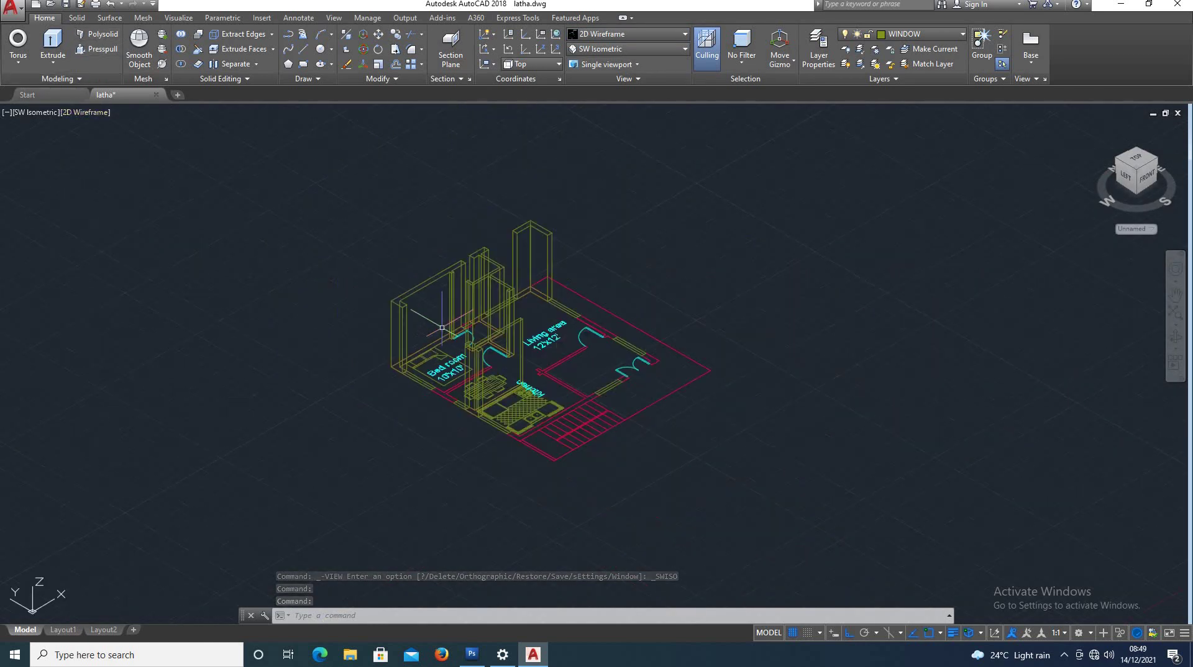
Draw a four-segment polysolid wall in front of the house plan
{"action": "left_click", "coordinate": [100, 37]}
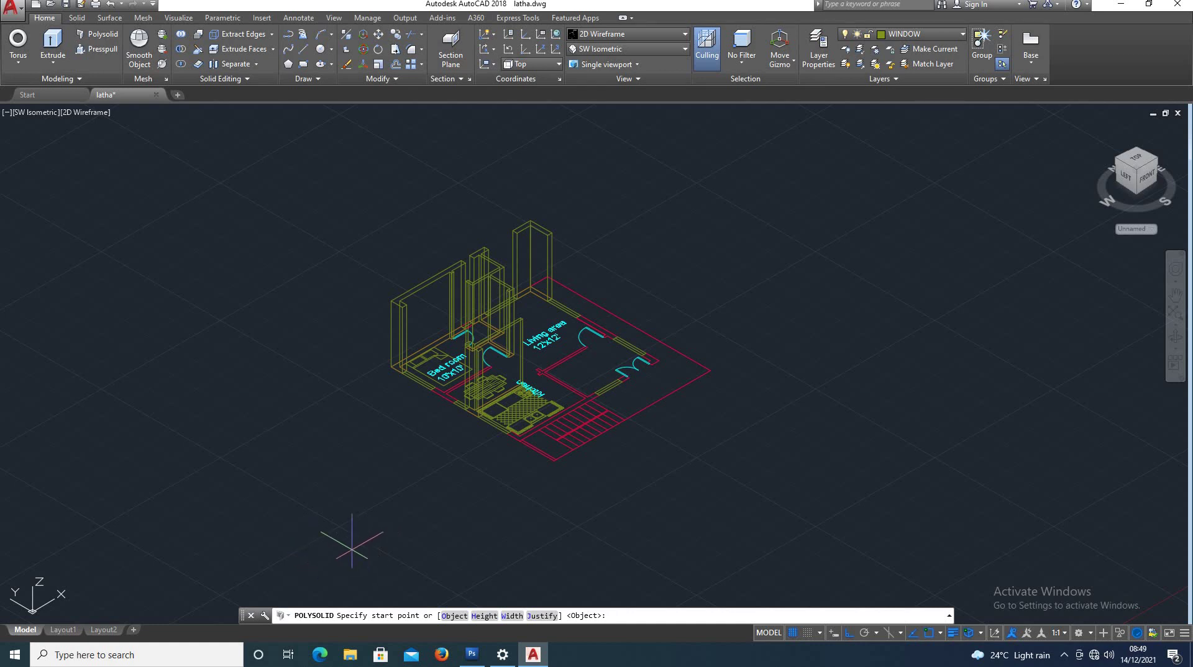
{"action": "left_click", "coordinate": [285, 541]}
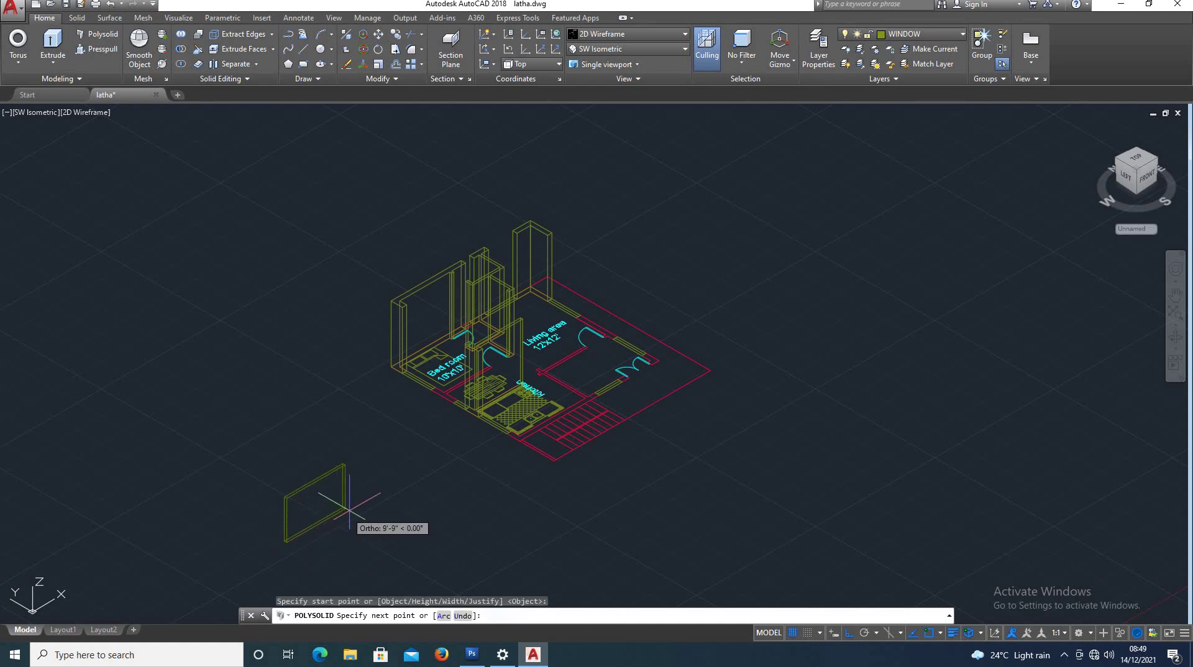
{"action": "left_click", "coordinate": [418, 482]}
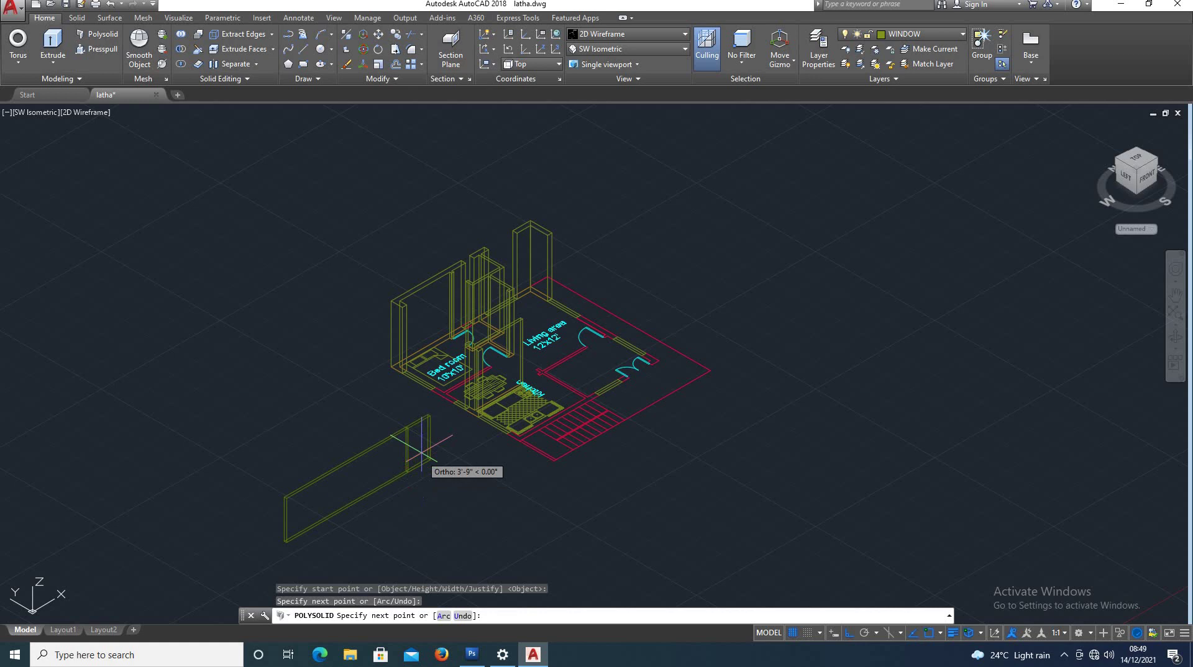
{"action": "left_click", "coordinate": [524, 539]}
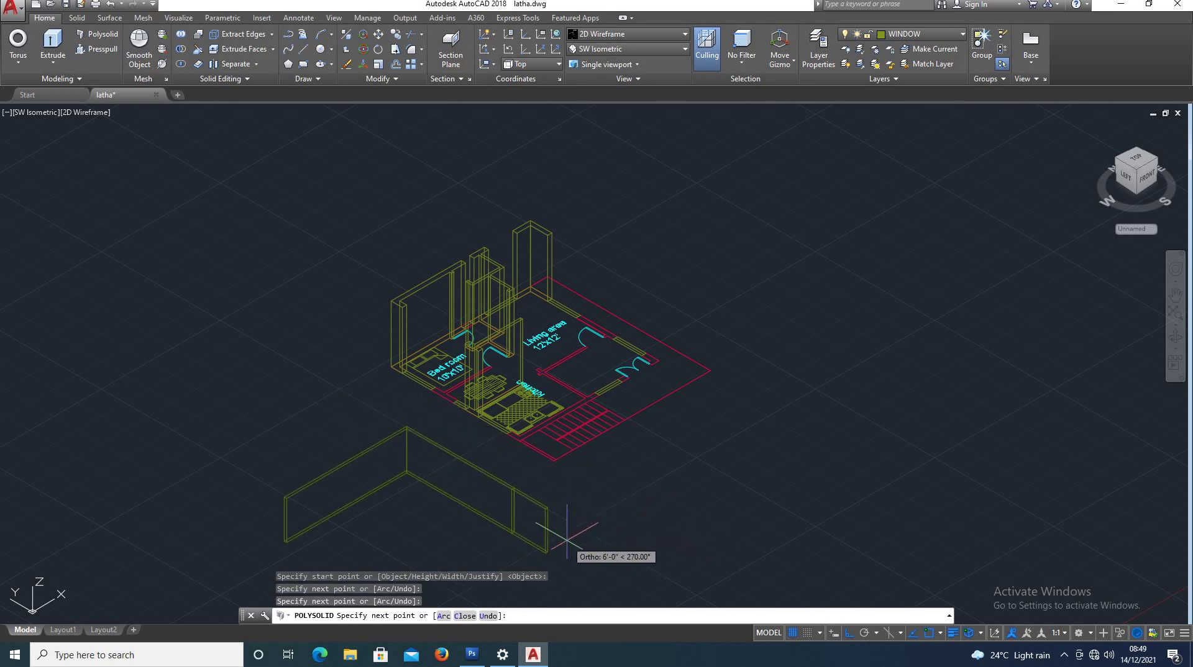
{"action": "left_click", "coordinate": [572, 506]}
{"action": "left_click", "coordinate": [557, 547]}
{"action": "key", "text": "Return"}
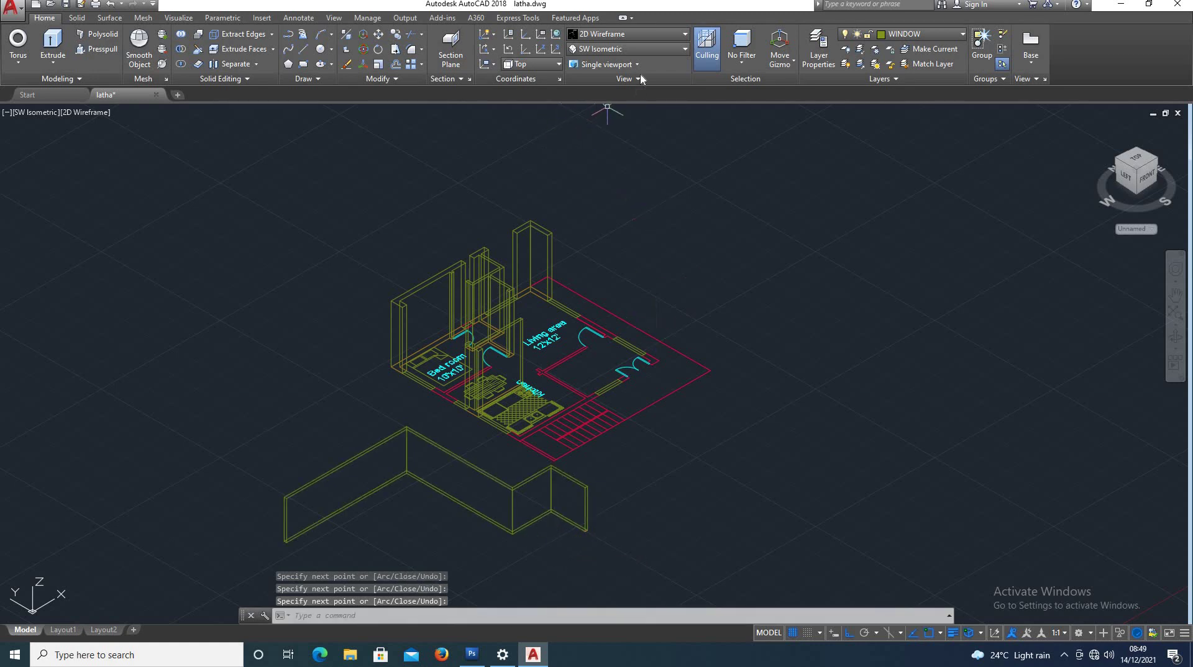
Shade the model with the Conceptual visual style
{"action": "left_click", "coordinate": [628, 32]}
{"action": "left_click", "coordinate": [648, 61]}
{"action": "left_click", "coordinate": [621, 33]}
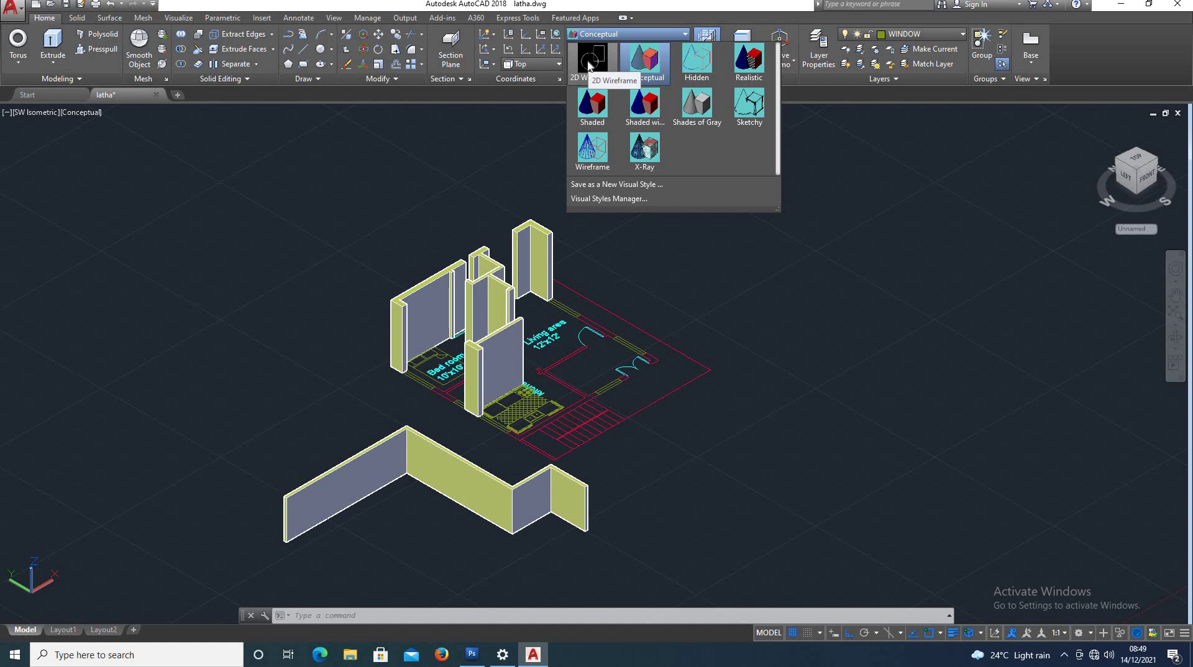
Switch back to 2D Wireframe and zoom in on the kitchen and living area
{"action": "left_click", "coordinate": [589, 63]}
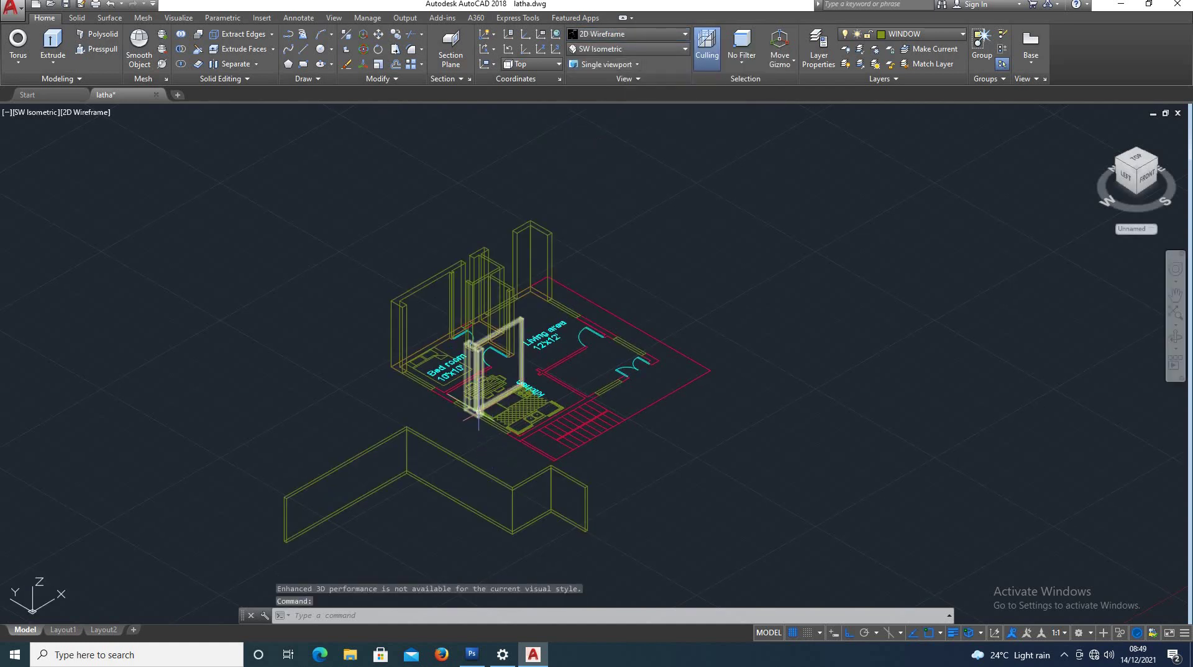
{"action": "scroll", "coordinate": [478, 415], "scroll_direction": "up", "scroll_amount": 4}
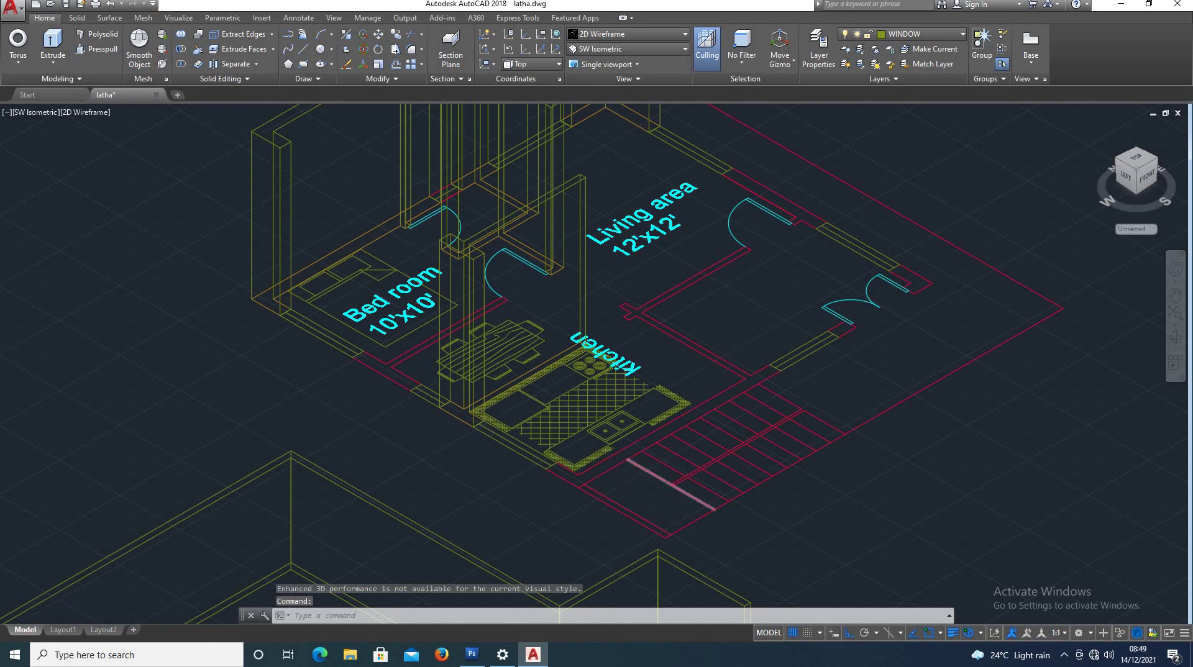
{"action": "scroll", "coordinate": [498, 472], "scroll_direction": "up", "scroll_amount": 4}
{"action": "scroll", "coordinate": [498, 472], "scroll_direction": "down", "scroll_amount": 4}
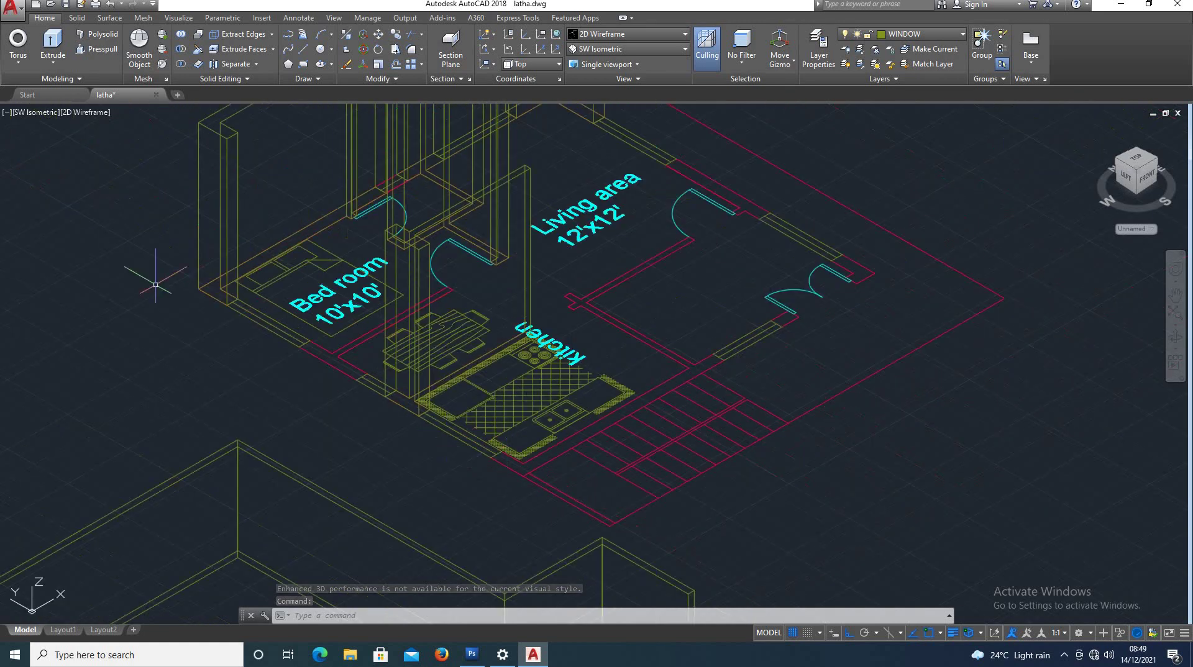
Set Polysolid to 10' height, 9" width and Left justification
{"action": "left_click", "coordinate": [100, 35]}
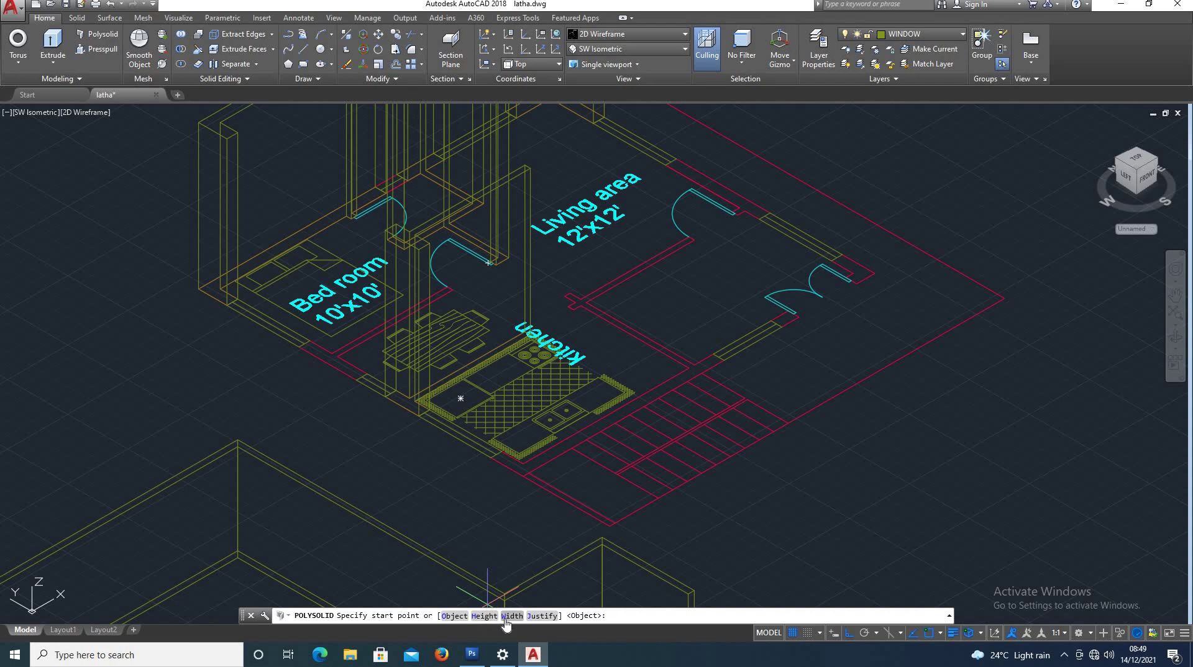
{"action": "left_click", "coordinate": [483, 616]}
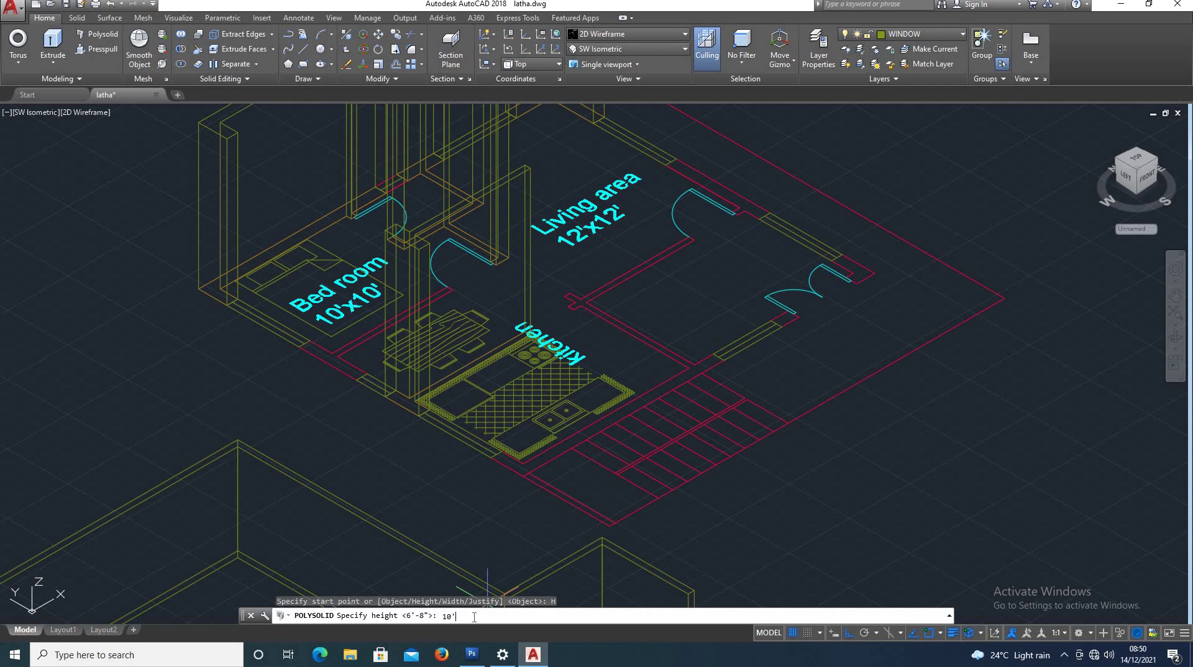
{"action": "key", "text": "Return"}
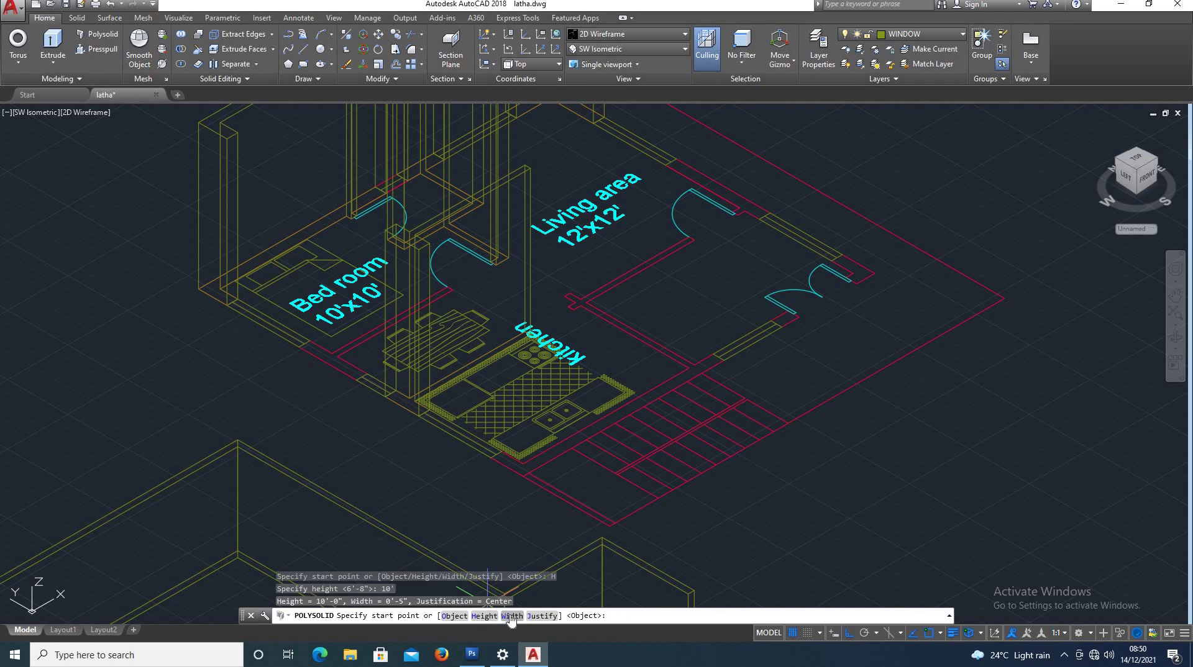
{"action": "left_click", "coordinate": [511, 616]}
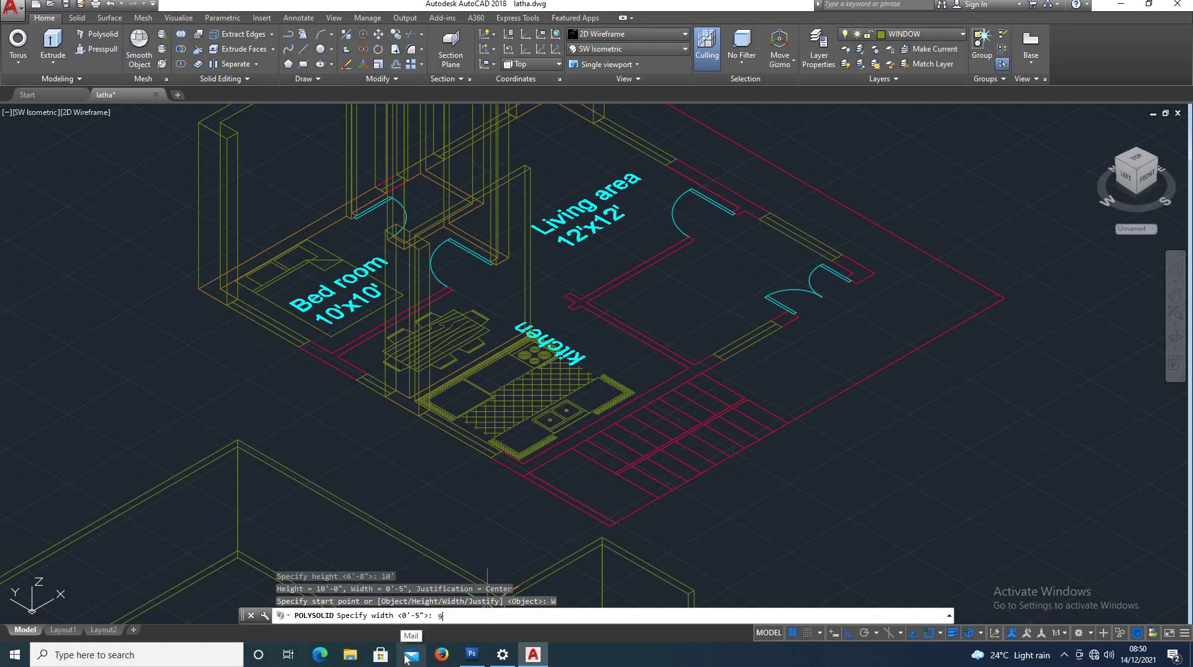
{"action": "key", "text": "Return"}
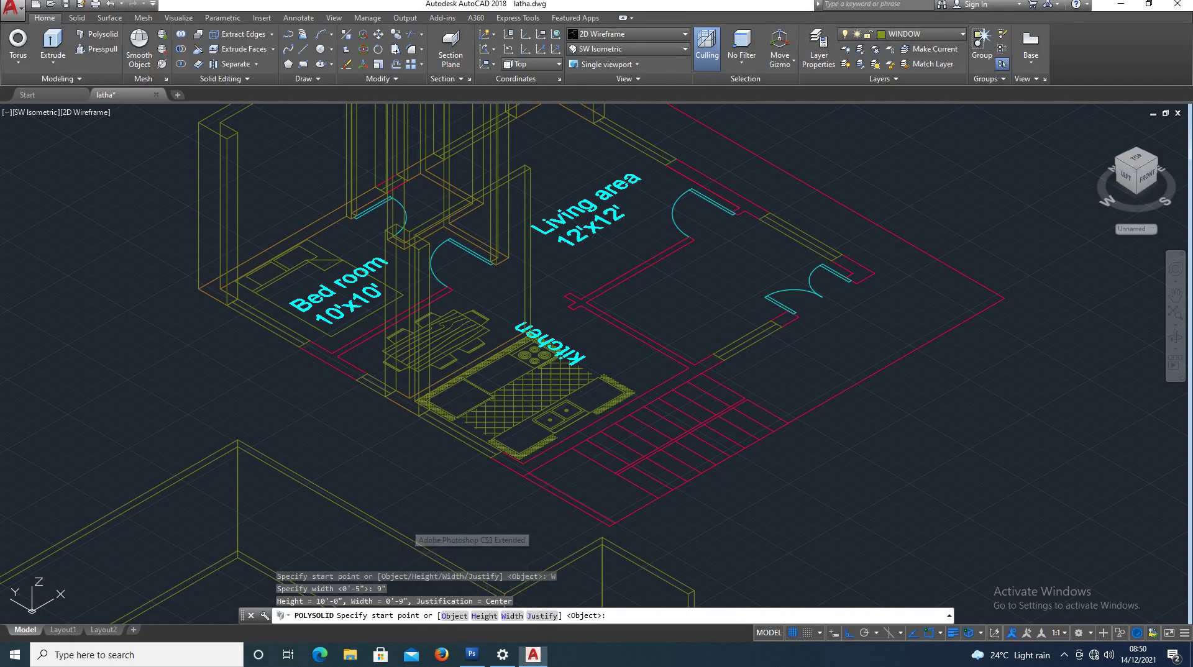
{"action": "left_click", "coordinate": [540, 617]}
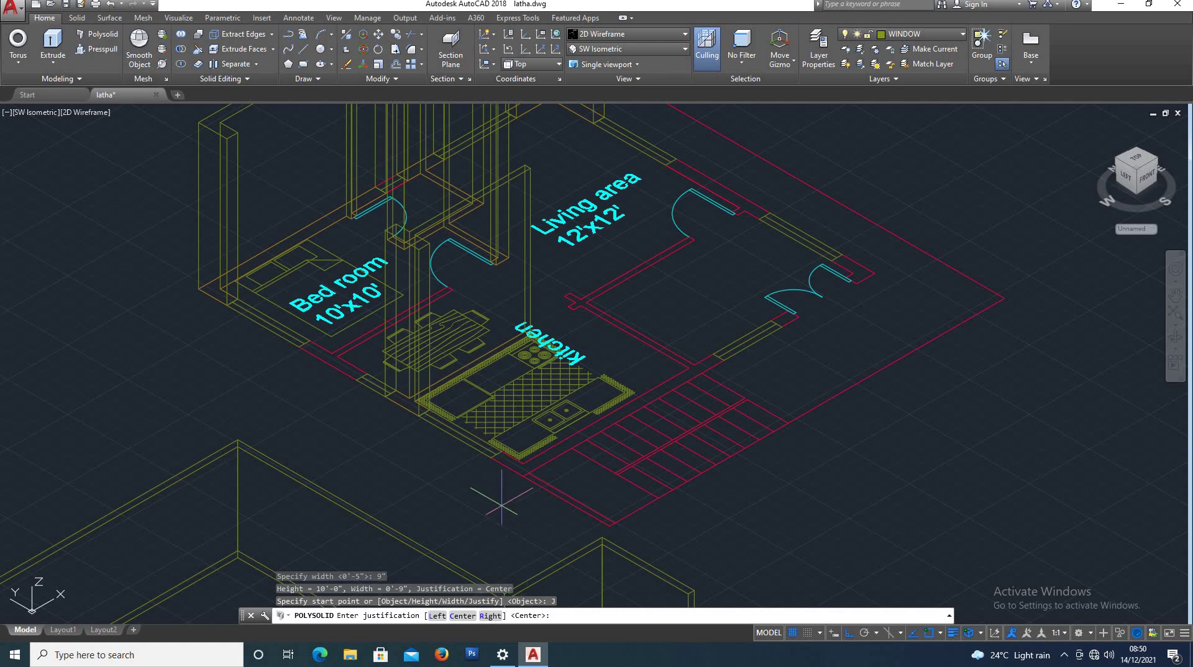
{"action": "left_click", "coordinate": [437, 616]}
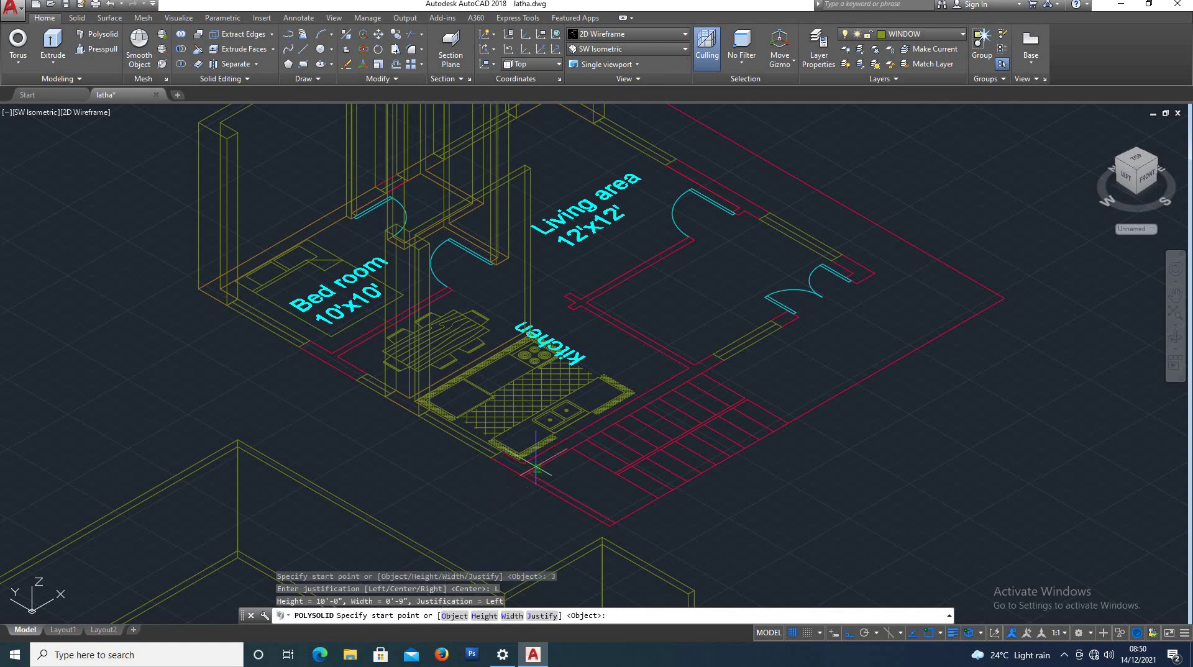
Start a wall near the kitchen, then cancel it with Esc
{"action": "scroll", "coordinate": [536, 468], "scroll_direction": "up", "scroll_amount": 5}
{"action": "left_click", "coordinate": [494, 493]}
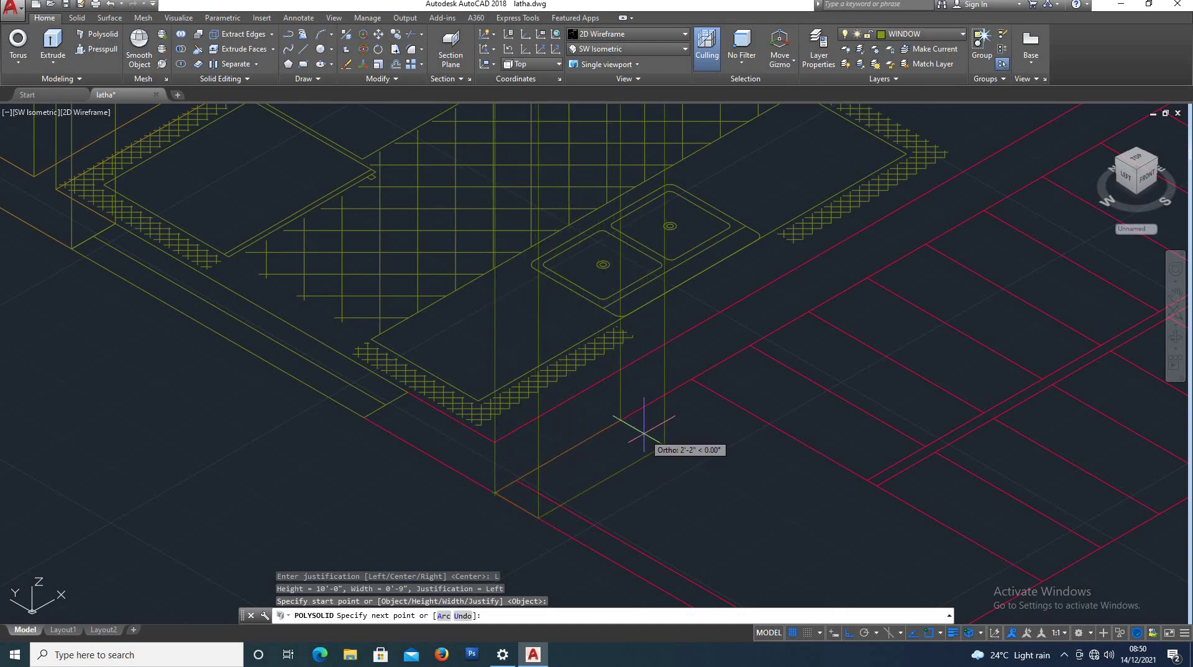
{"action": "key", "text": "Escape"}
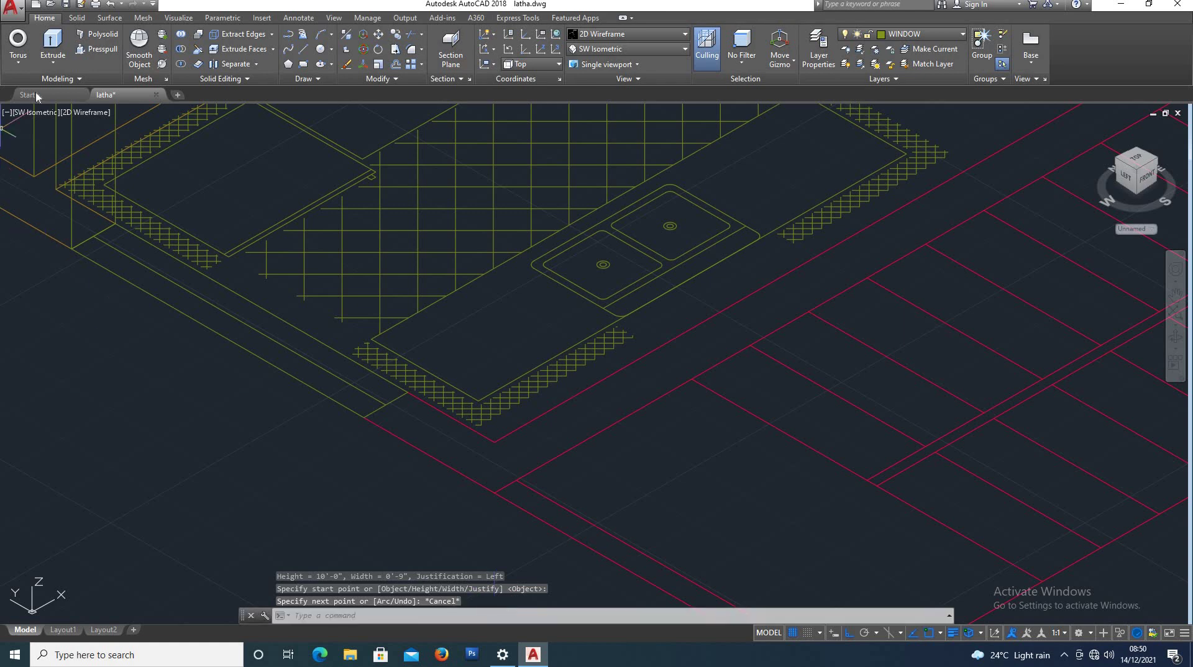
Restart Polysolid keeping 10'-0" height and 0'-9" width, with Right justification
{"action": "left_click", "coordinate": [98, 35]}
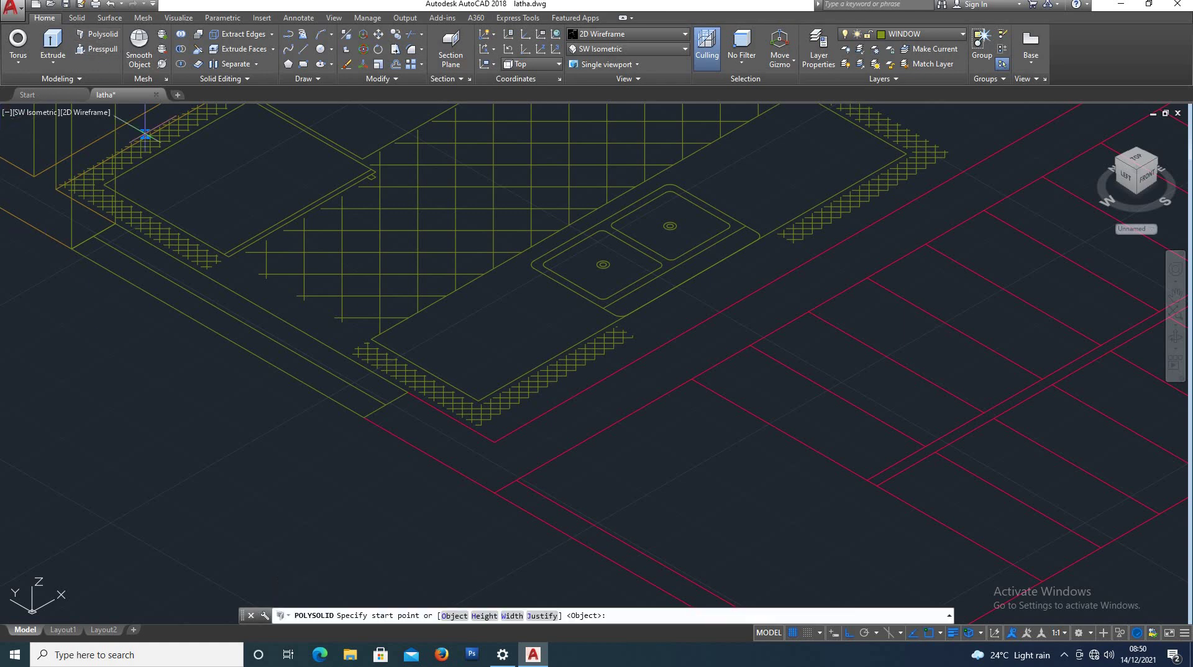
{"action": "left_click", "coordinate": [484, 617]}
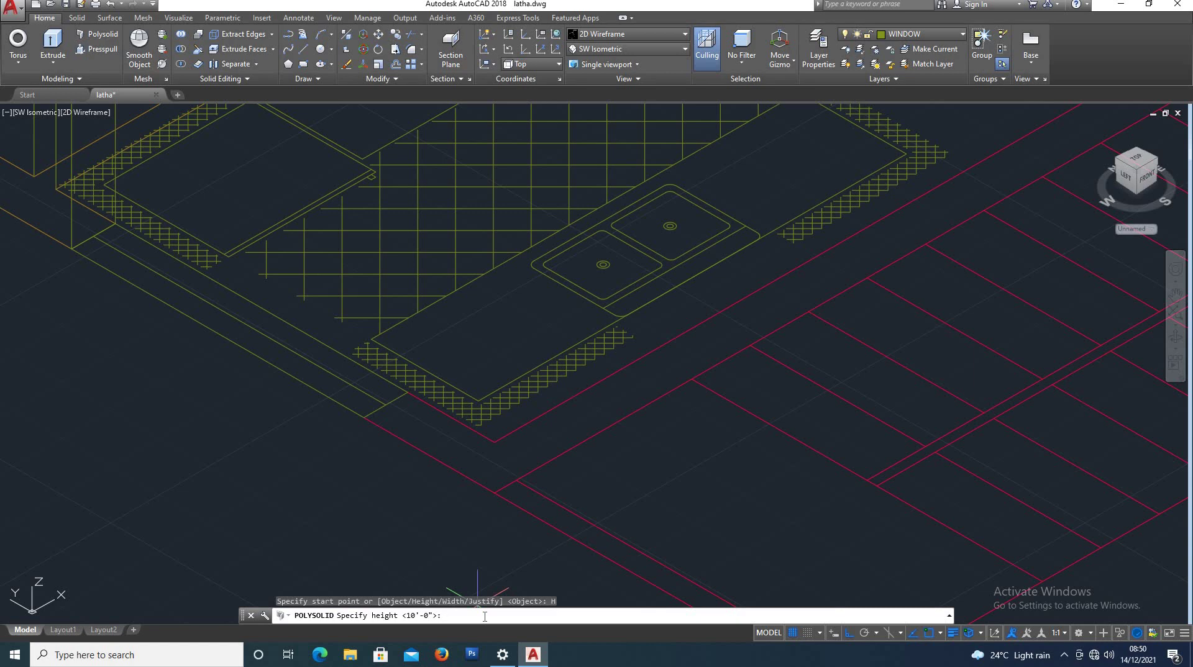
{"action": "key", "text": "Return"}
{"action": "left_click", "coordinate": [508, 617]}
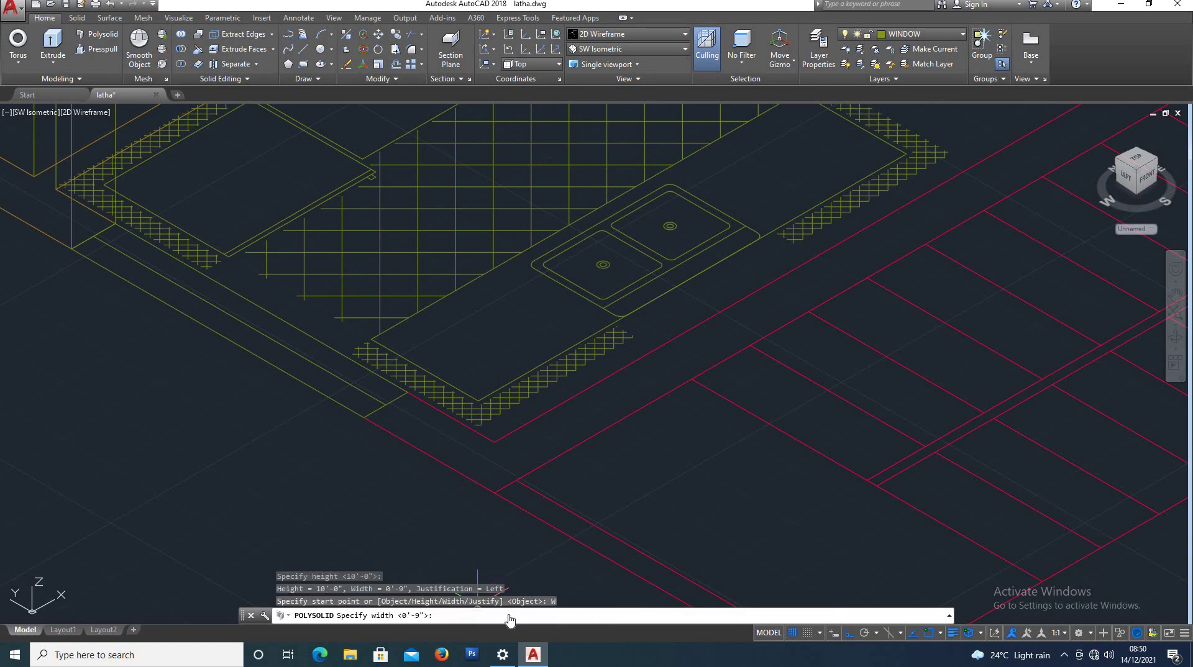
{"action": "key", "text": "Return"}
{"action": "left_click", "coordinate": [542, 616]}
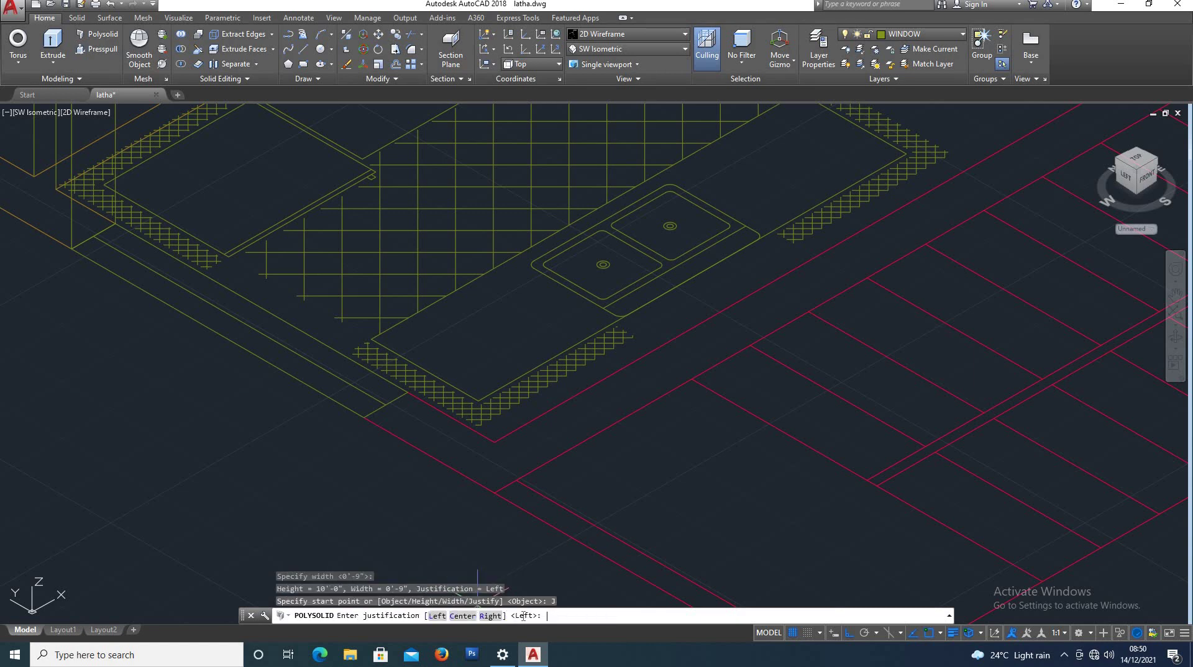
{"action": "left_click", "coordinate": [489, 617]}
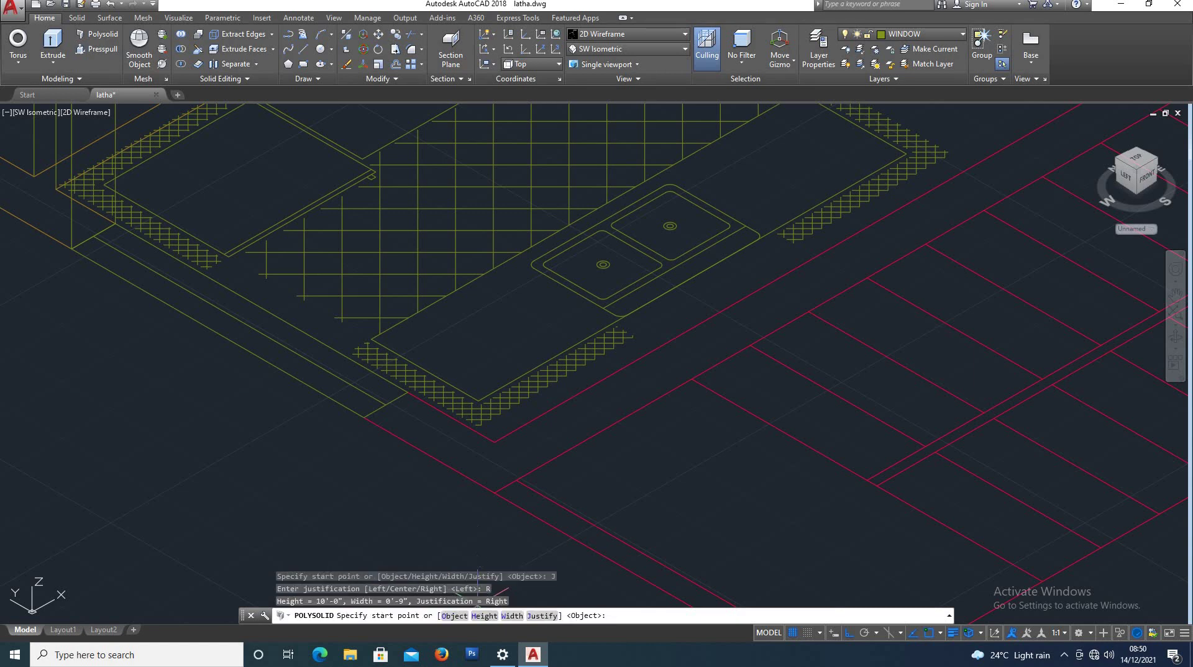
Draw a wall from the kitchen point to the two living-area door corners, then end it
{"action": "left_click", "coordinate": [495, 493]}
{"action": "scroll", "coordinate": [566, 441], "scroll_direction": "down", "scroll_amount": 2}
{"action": "scroll", "coordinate": [561, 452], "scroll_direction": "down", "scroll_amount": 5}
{"action": "scroll", "coordinate": [629, 429], "scroll_direction": "up", "scroll_amount": 4}
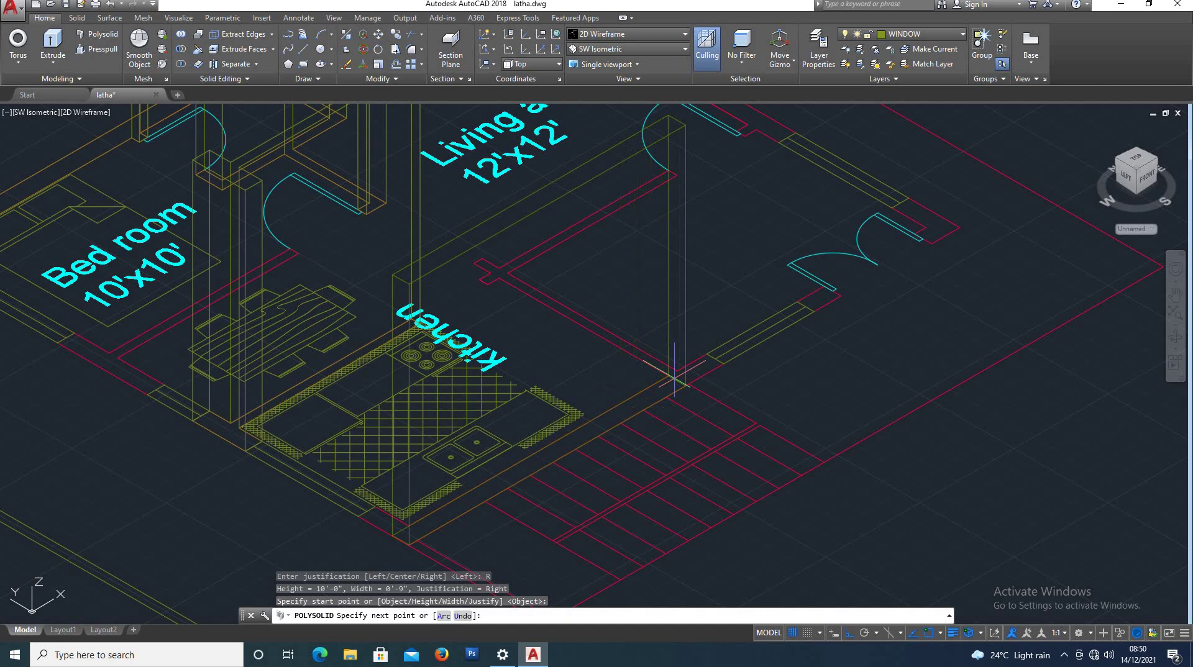
{"action": "scroll", "coordinate": [674, 376], "scroll_direction": "up", "scroll_amount": 2}
{"action": "scroll", "coordinate": [642, 391], "scroll_direction": "down", "scroll_amount": 2}
{"action": "scroll", "coordinate": [821, 306], "scroll_direction": "up", "scroll_amount": 5}
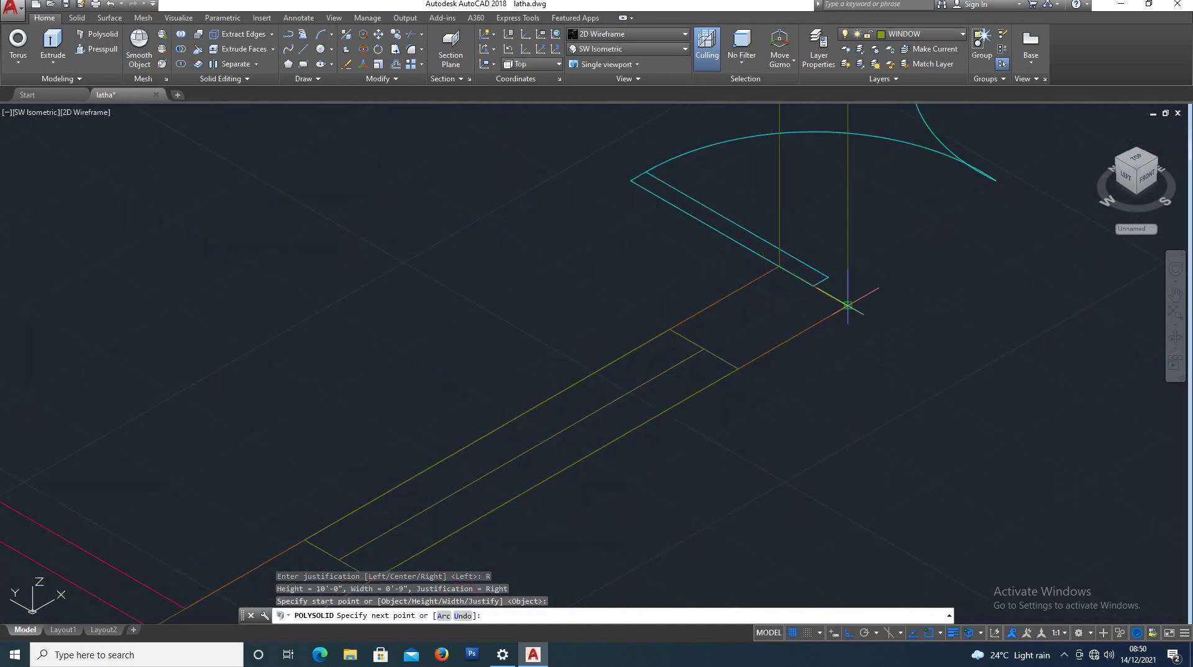
{"action": "left_click", "coordinate": [848, 305]}
{"action": "scroll", "coordinate": [821, 421], "scroll_direction": "down", "scroll_amount": 5}
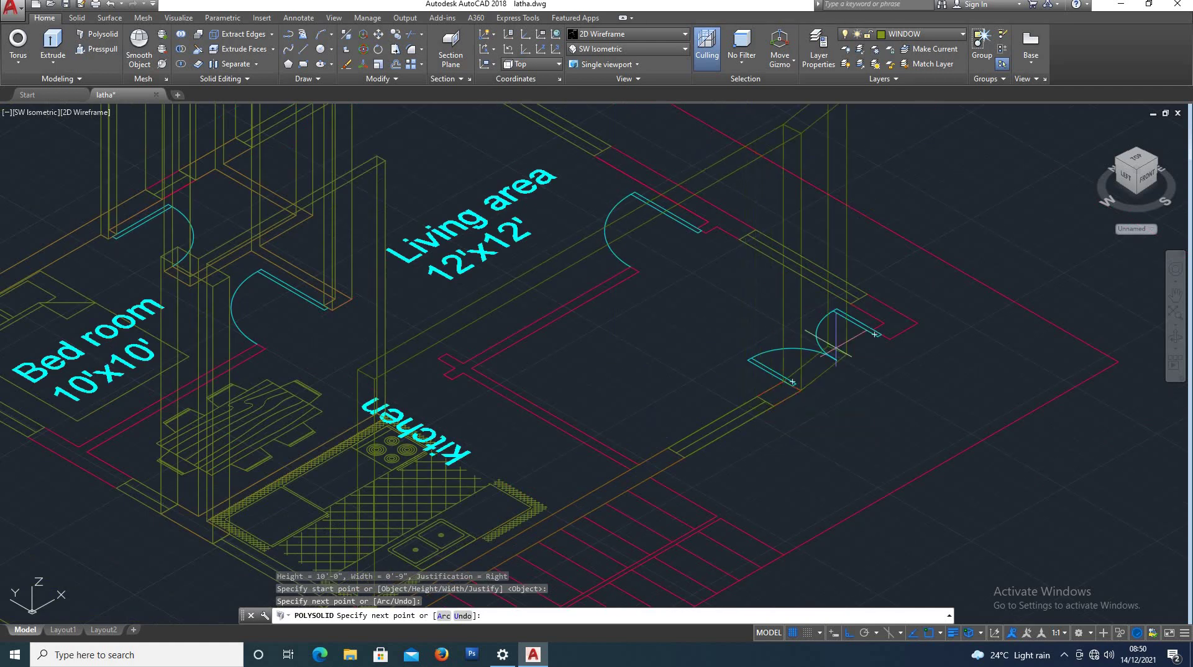
{"action": "scroll", "coordinate": [927, 323], "scroll_direction": "up", "scroll_amount": 5}
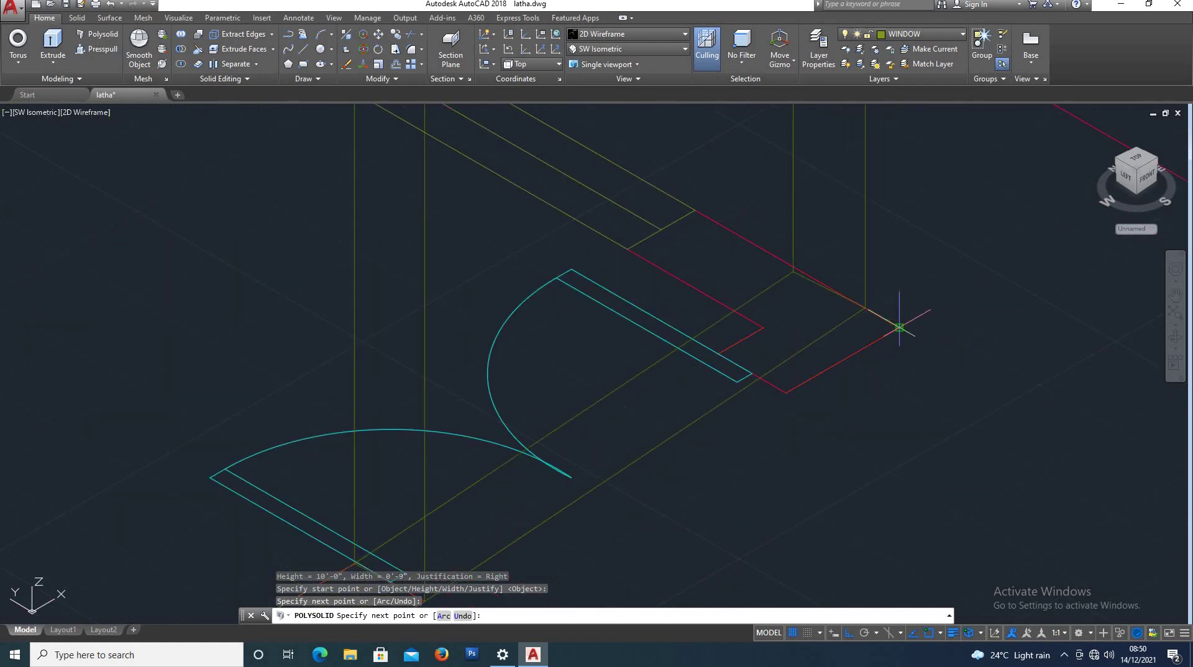
{"action": "left_click", "coordinate": [899, 328]}
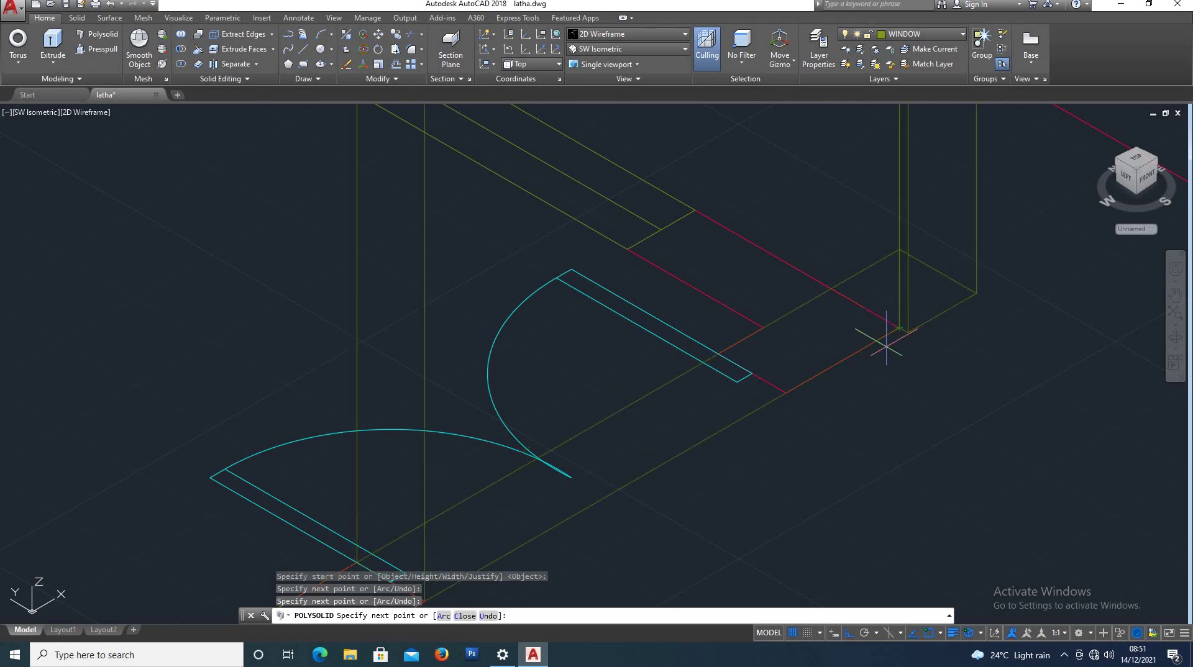
{"action": "scroll", "coordinate": [886, 342], "scroll_direction": "down", "scroll_amount": 6}
{"action": "key", "text": "Escape"}
Repeat Polysolid and draw a new wall along the kitchen edge
{"action": "scroll", "coordinate": [591, 484], "scroll_direction": "up", "scroll_amount": 2}
{"action": "scroll", "coordinate": [566, 472], "scroll_direction": "down", "scroll_amount": 4}
{"action": "key", "text": "Return"}
{"action": "scroll", "coordinate": [535, 522], "scroll_direction": "up", "scroll_amount": 5}
{"action": "left_click", "coordinate": [515, 507]}
{"action": "scroll", "coordinate": [629, 423], "scroll_direction": "down", "scroll_amount": 5}
{"action": "scroll", "coordinate": [659, 407], "scroll_direction": "up", "scroll_amount": 5}
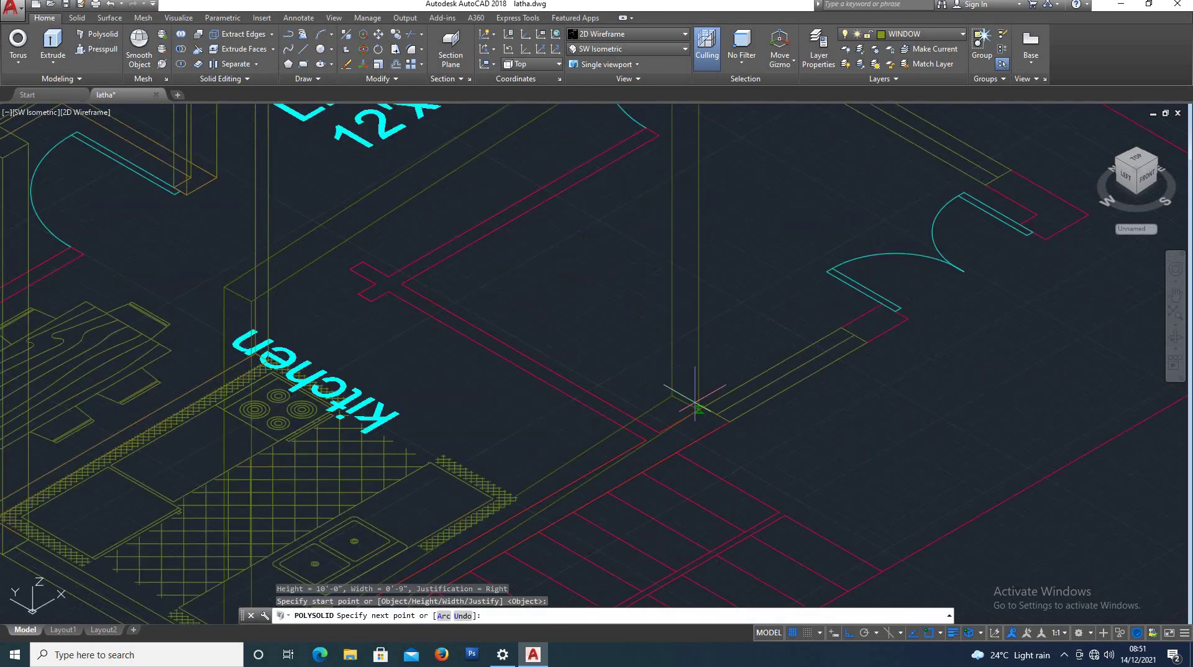
{"action": "left_click", "coordinate": [730, 421]}
Finish the kitchen wall and inspect the model in Conceptual shading
{"action": "key", "text": "Return"}
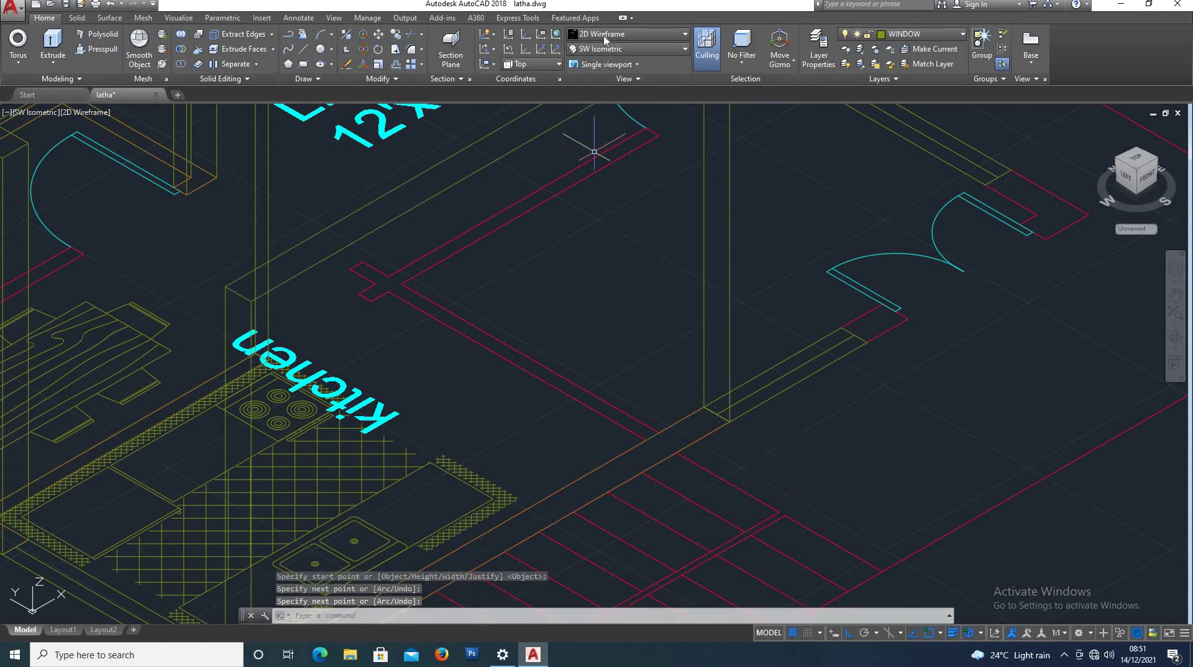
{"action": "left_click", "coordinate": [640, 34]}
{"action": "left_click", "coordinate": [640, 55]}
{"action": "scroll", "coordinate": [566, 359], "scroll_direction": "down", "scroll_amount": 4}
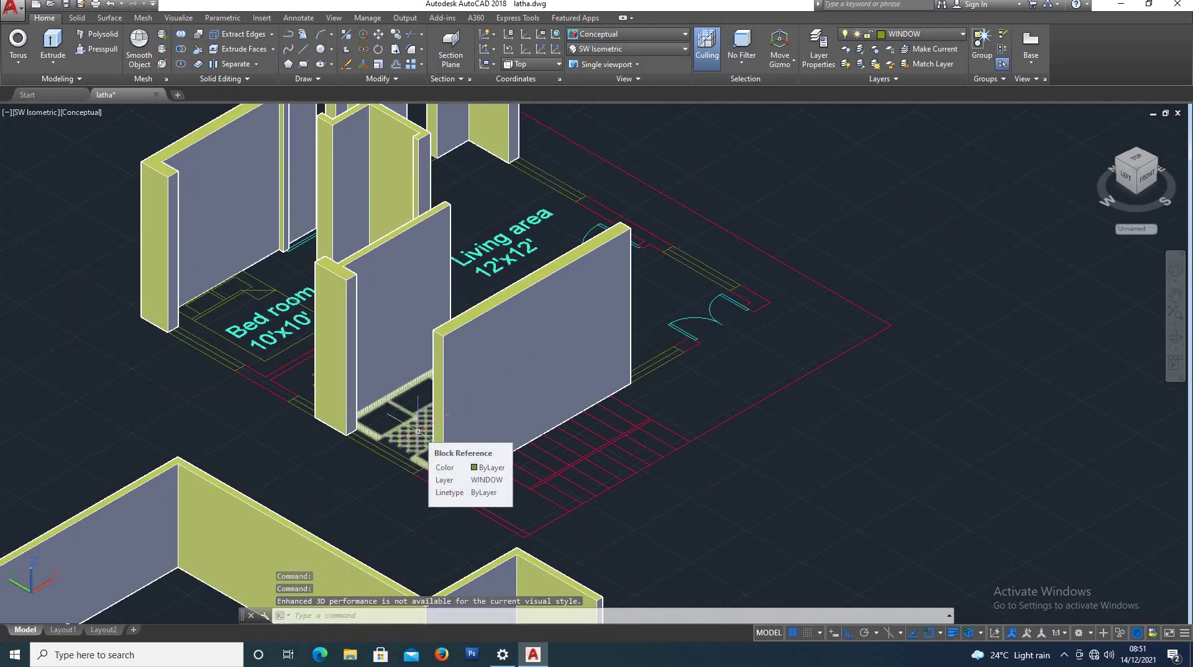
{"action": "scroll", "coordinate": [587, 392], "scroll_direction": "up", "scroll_amount": 3}
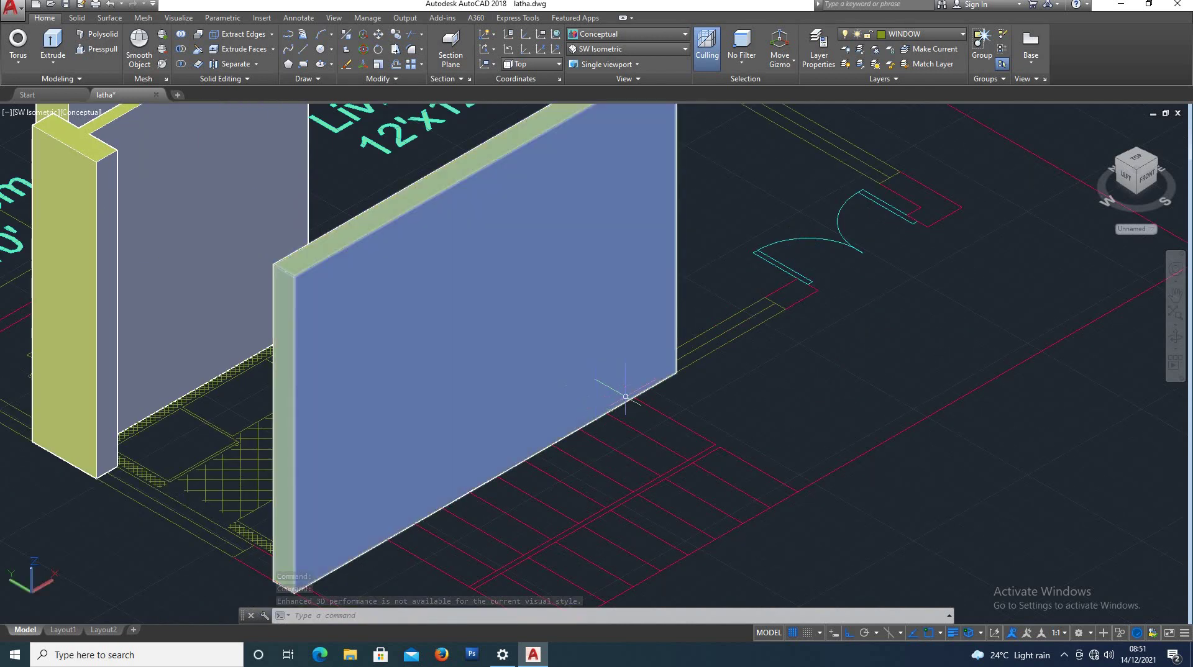
{"action": "scroll", "coordinate": [713, 347], "scroll_direction": "up", "scroll_amount": 3}
{"action": "scroll", "coordinate": [706, 349], "scroll_direction": "down", "scroll_amount": 4}
{"action": "scroll", "coordinate": [187, 435], "scroll_direction": "down", "scroll_amount": 3}
{"action": "scroll", "coordinate": [130, 404], "scroll_direction": "up", "scroll_amount": 4}
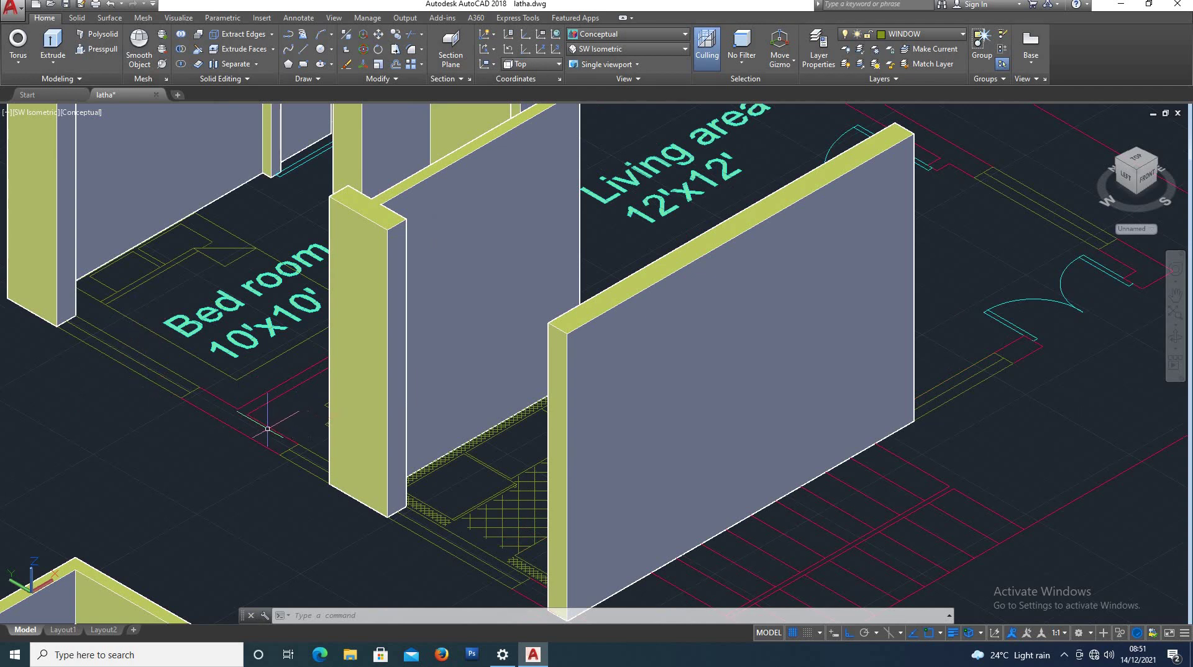
{"action": "scroll", "coordinate": [237, 432], "scroll_direction": "down", "scroll_amount": 3}
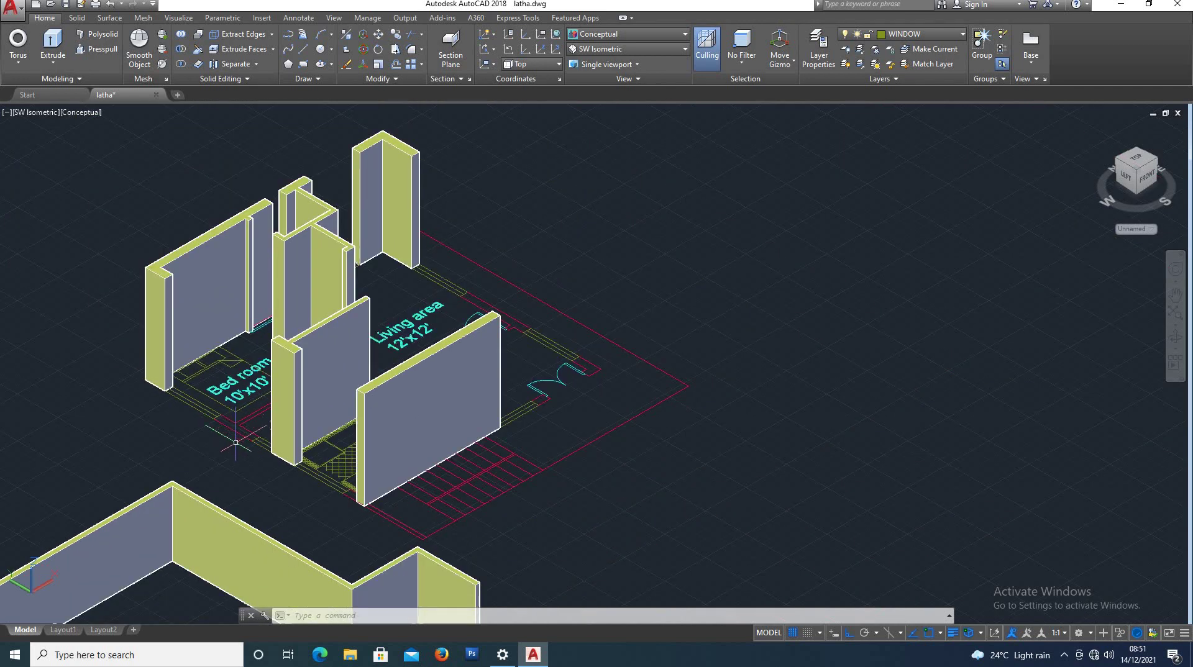
{"action": "scroll", "coordinate": [511, 405], "scroll_direction": "up", "scroll_amount": 2}
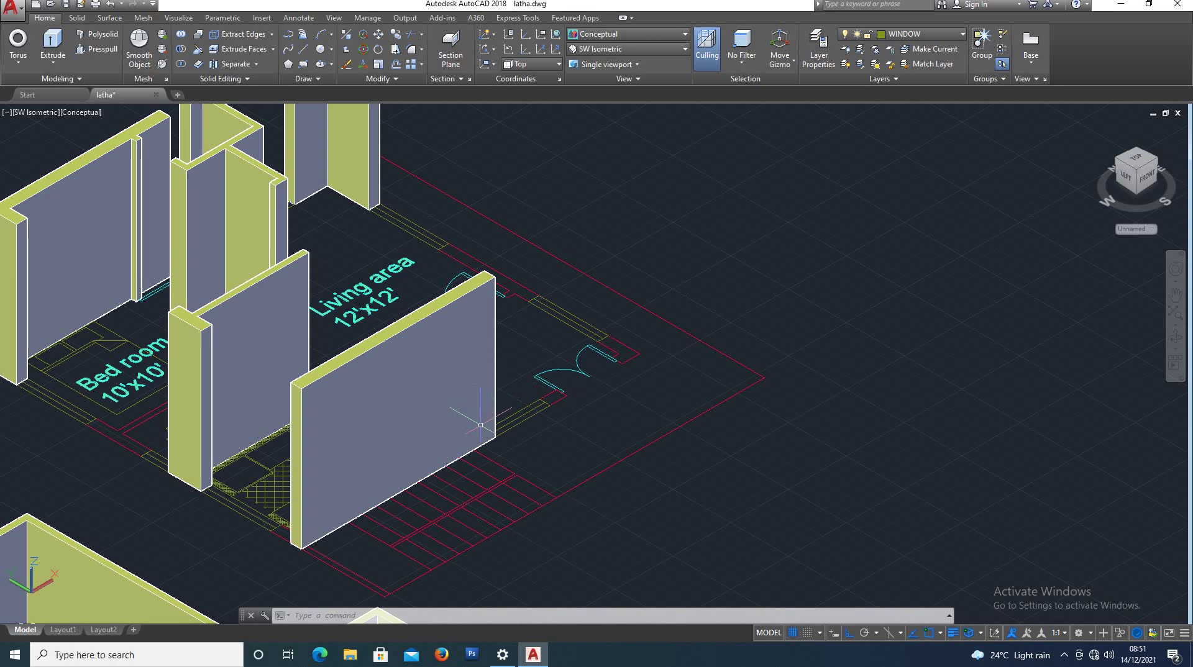
{"action": "scroll", "coordinate": [534, 422], "scroll_direction": "up", "scroll_amount": 2}
{"action": "scroll", "coordinate": [535, 393], "scroll_direction": "up", "scroll_amount": 2}
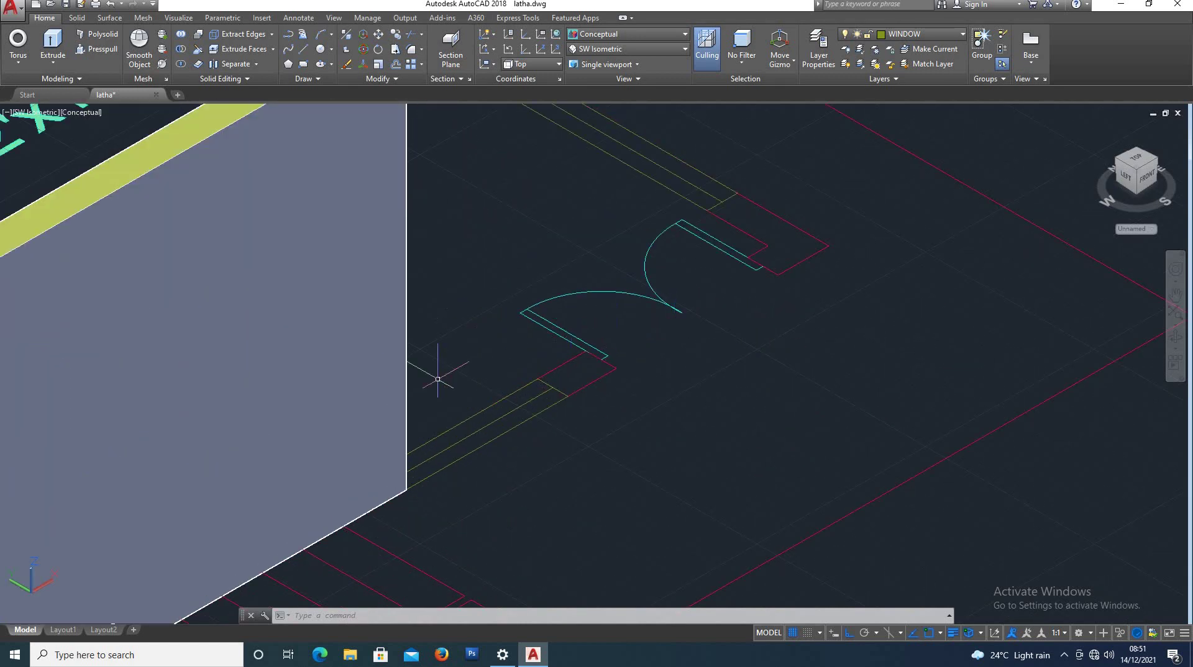
{"action": "scroll", "coordinate": [457, 317], "scroll_direction": "down", "scroll_amount": 3}
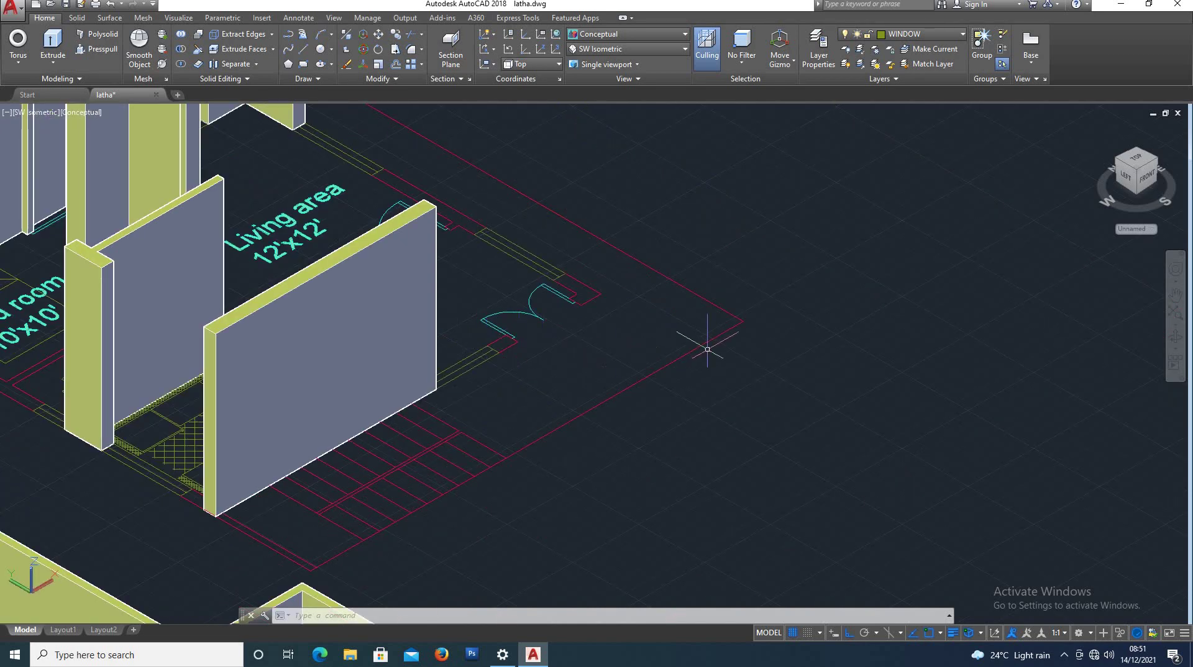
{"action": "scroll", "coordinate": [711, 437], "scroll_direction": "down", "scroll_amount": 5}
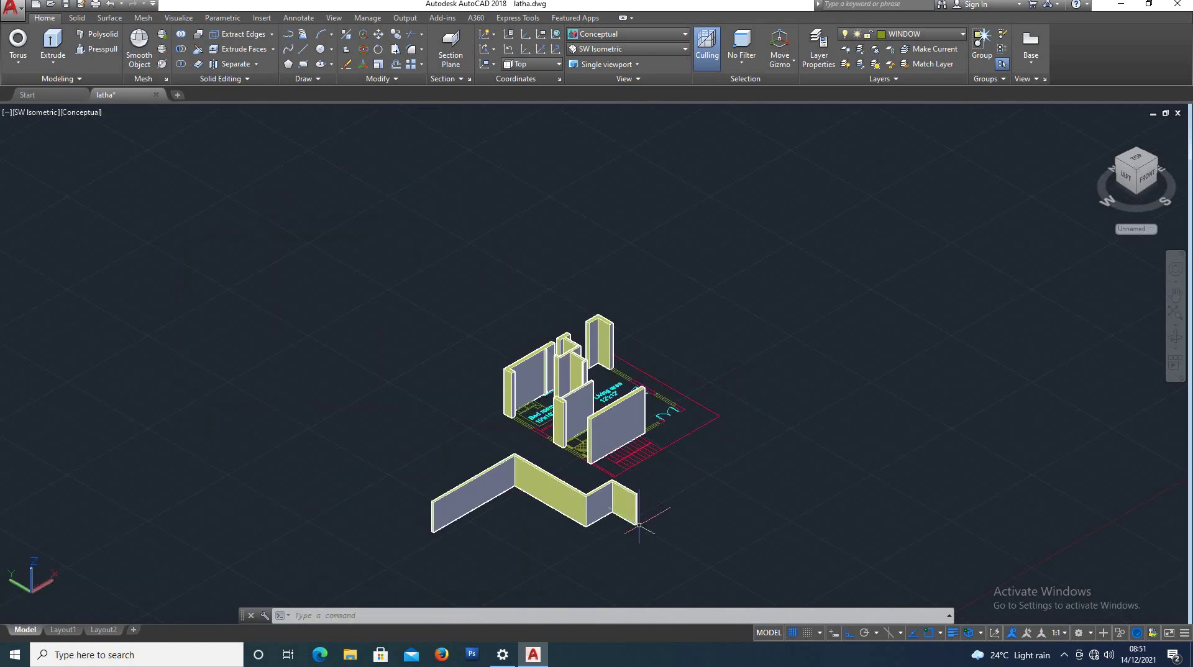
{"action": "scroll", "coordinate": [639, 525], "scroll_direction": "up", "scroll_amount": 3}
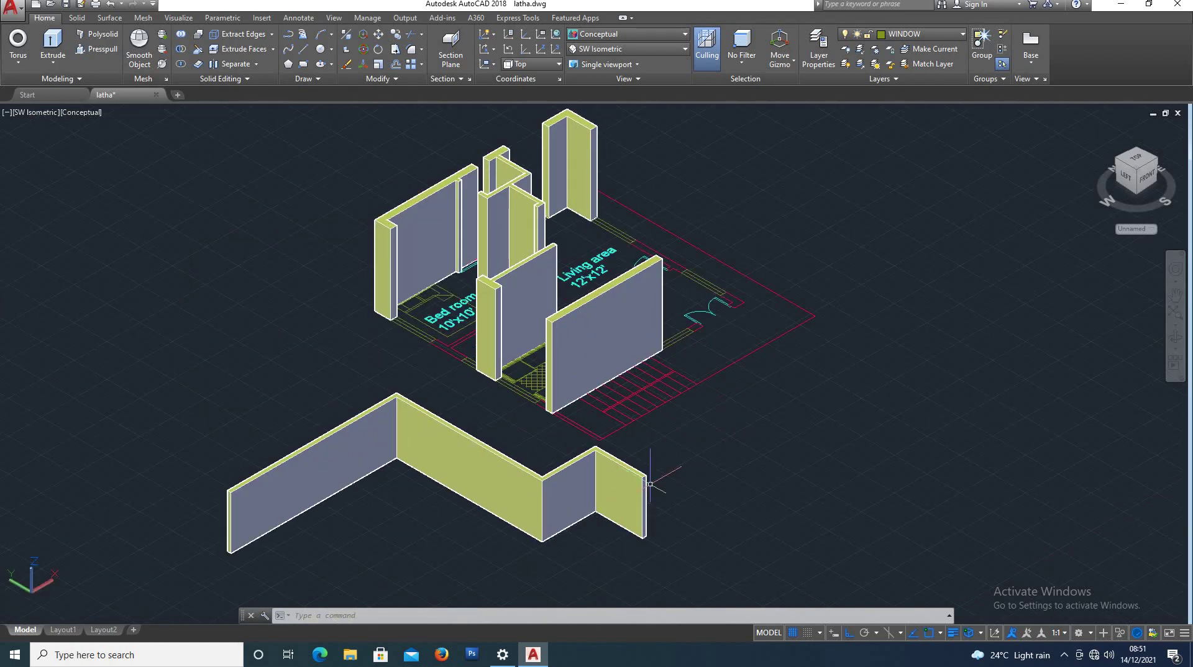